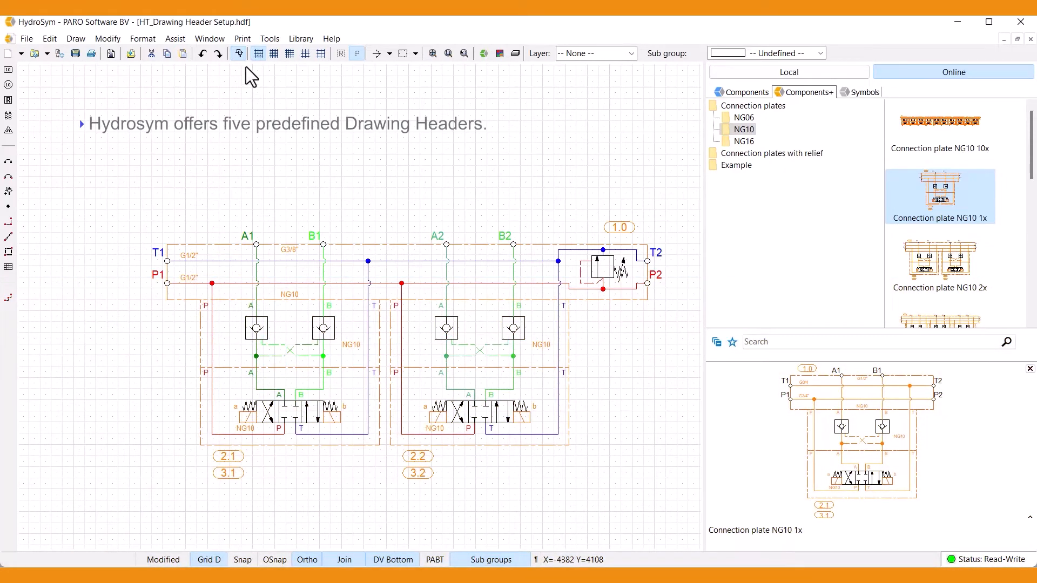
# - Open the layout drawing and browse the predefined drawing headers available for it
pyautogui.click(243, 39)
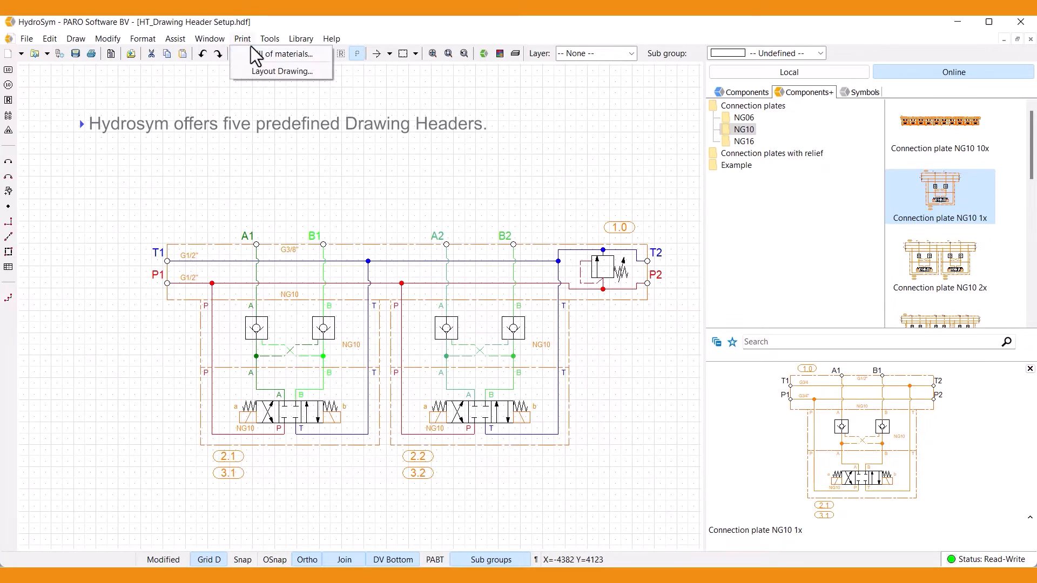
pyautogui.click(270, 71)
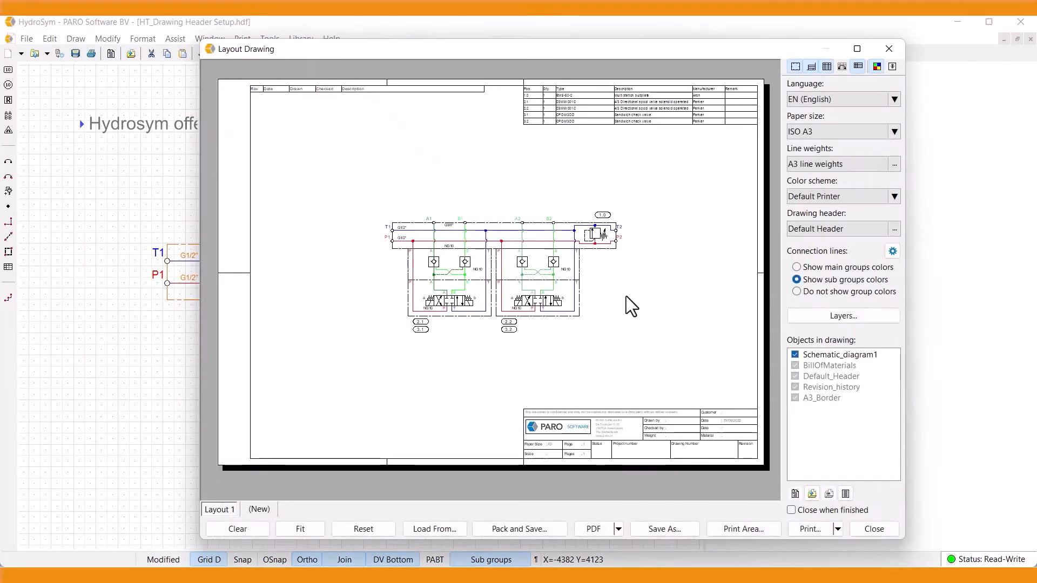
pyautogui.click(895, 229)
pyautogui.click(717, 311)
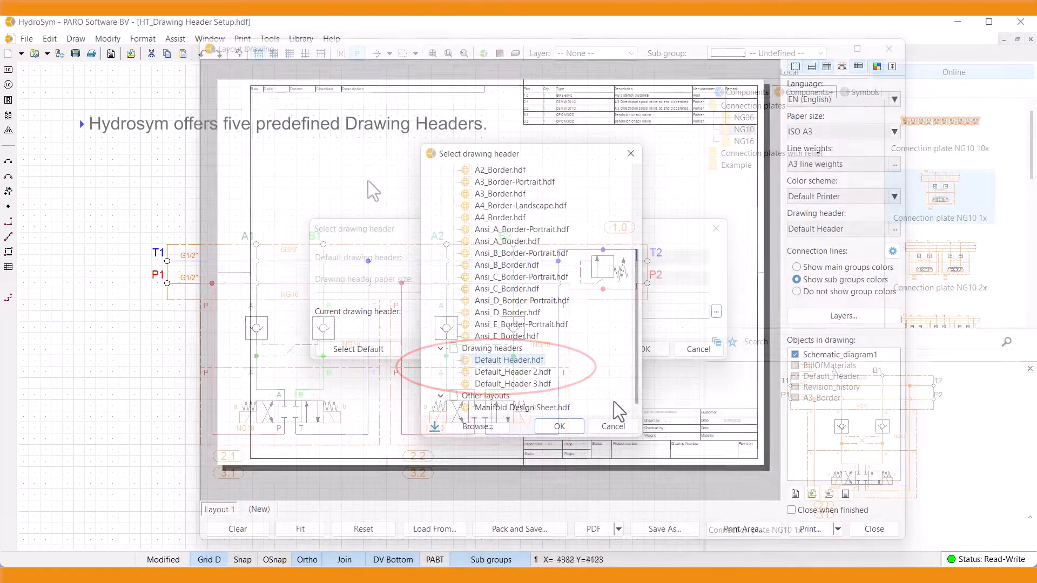
# - Preview the bill of materials for printing and examine its layout for modification
pyautogui.click(240, 40)
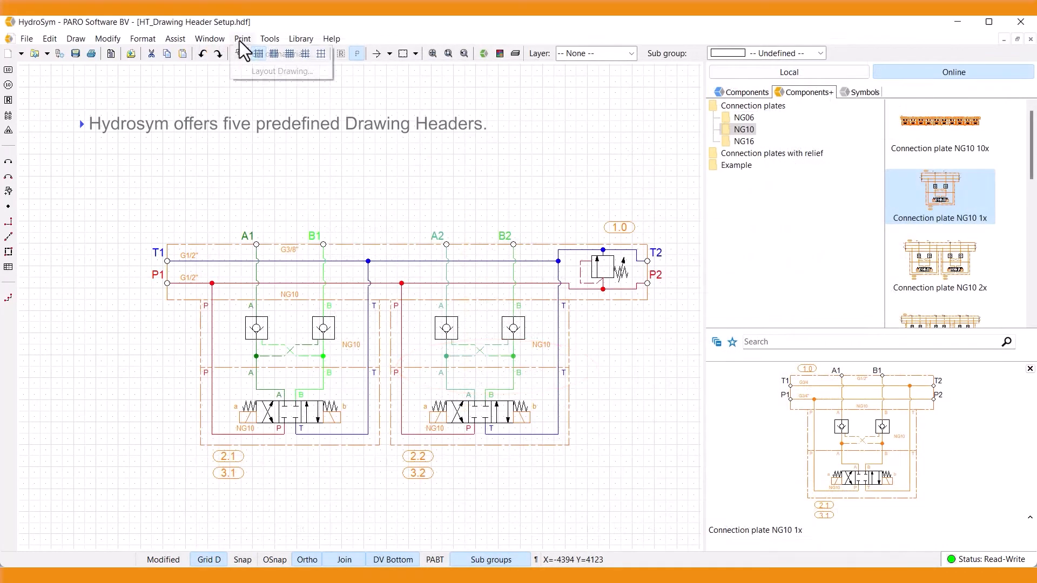
pyautogui.click(294, 53)
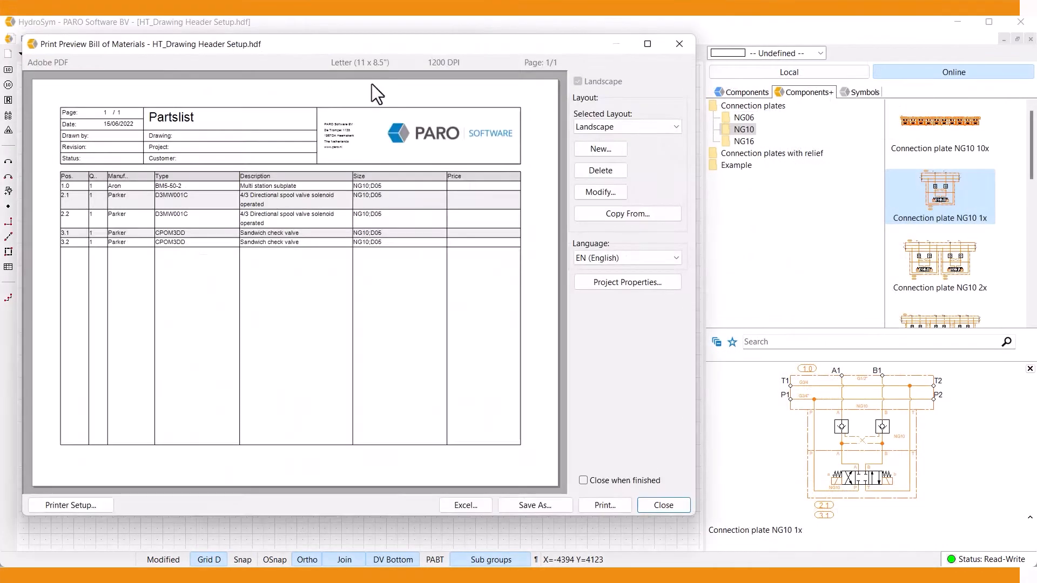
pyautogui.click(617, 193)
pyautogui.click(965, 505)
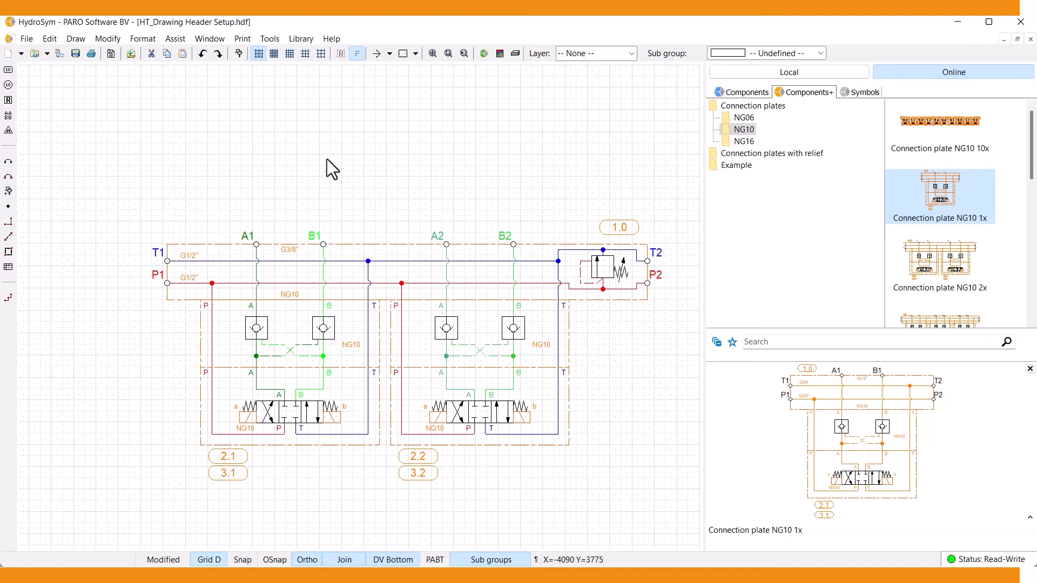
# - Locate the drawing header setup command and open the project properties
pyautogui.click(269, 39)
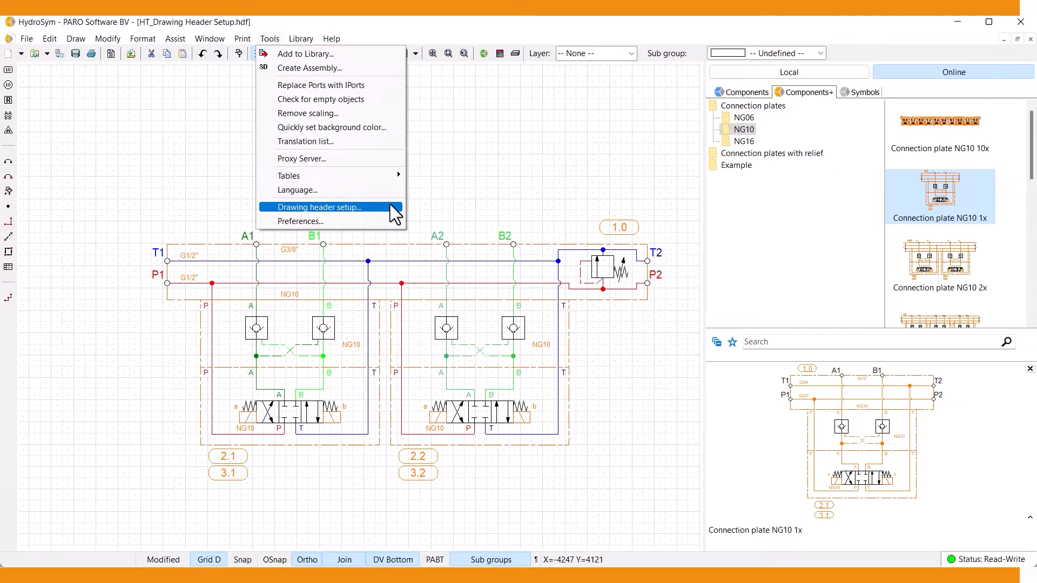
pyautogui.click(208, 102)
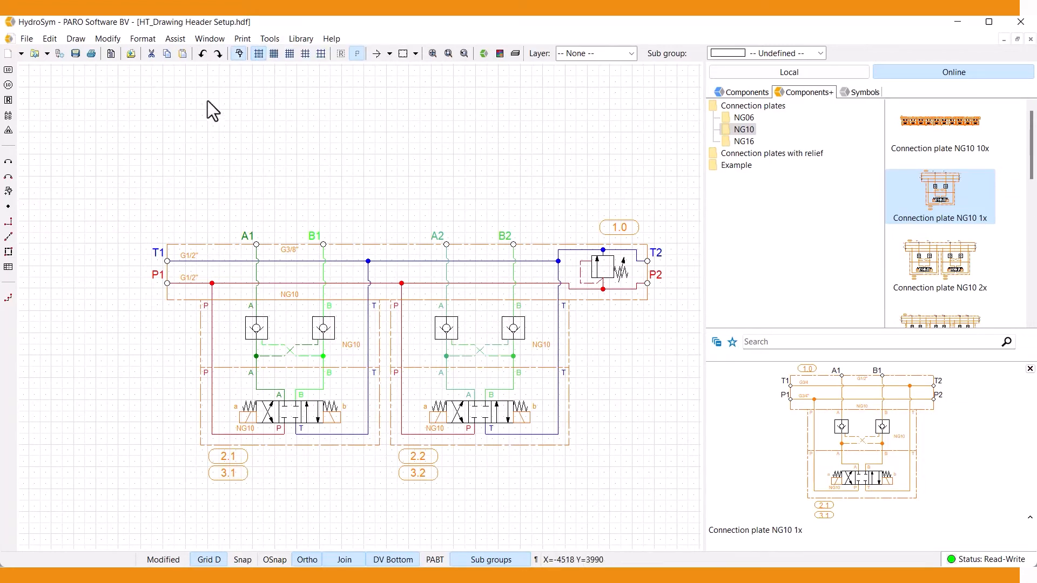
pyautogui.click(177, 39)
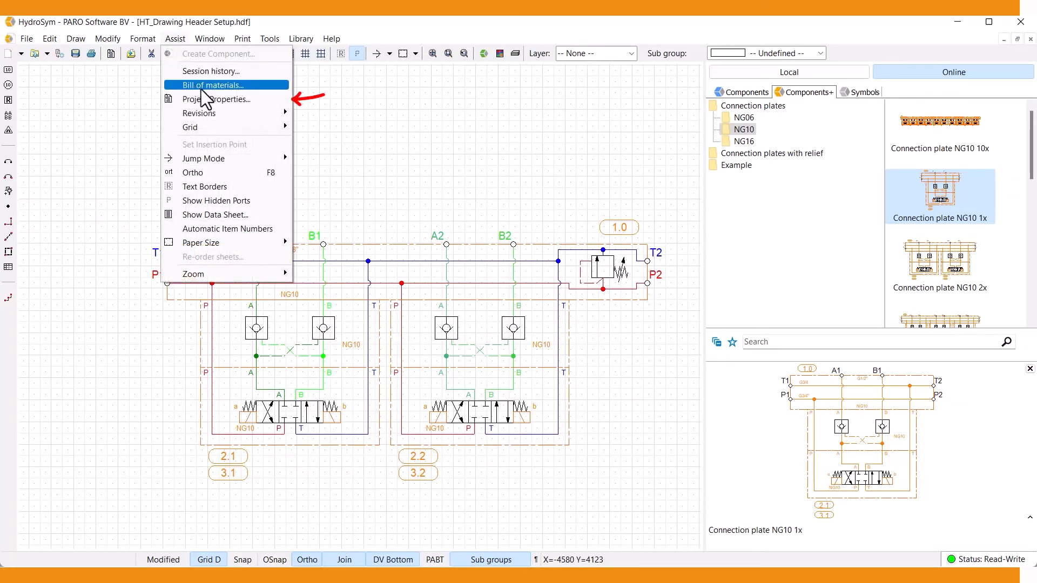
pyautogui.click(270, 101)
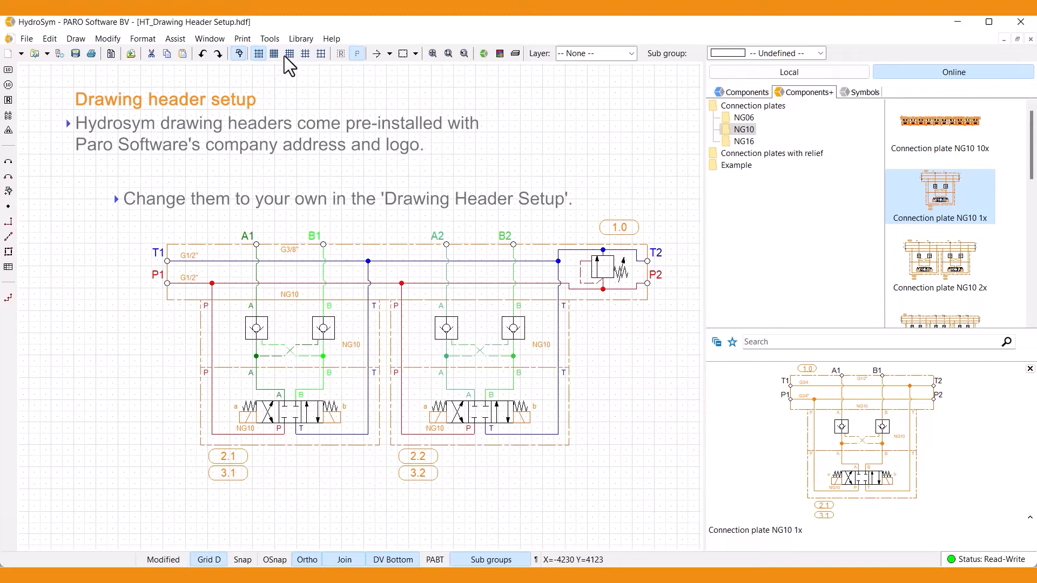
# - In the drawing header setup, enter the company address as four lines, "Address line 1" to "Address line 4"
pyautogui.click(270, 39)
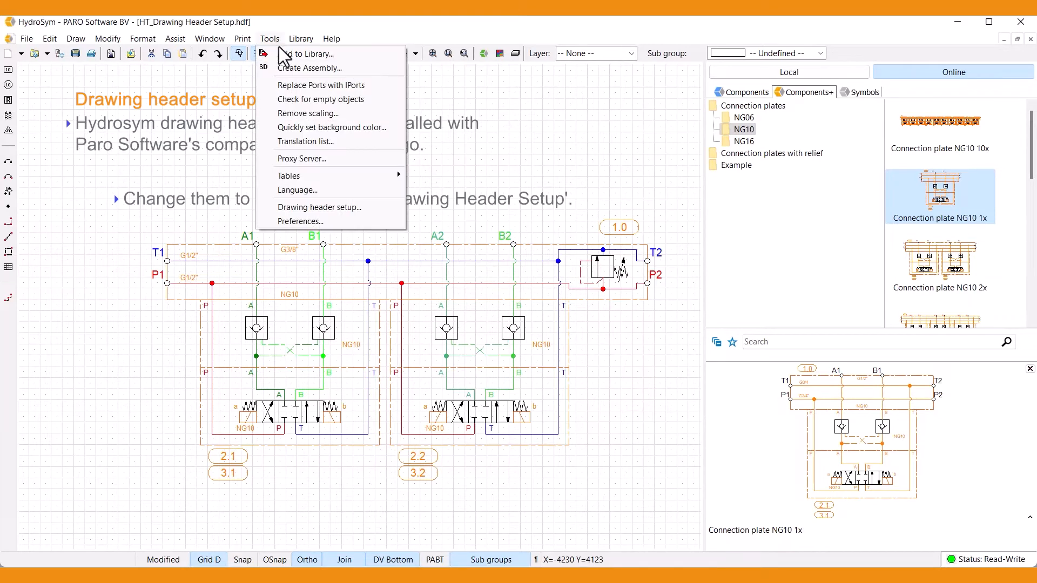
pyautogui.click(390, 206)
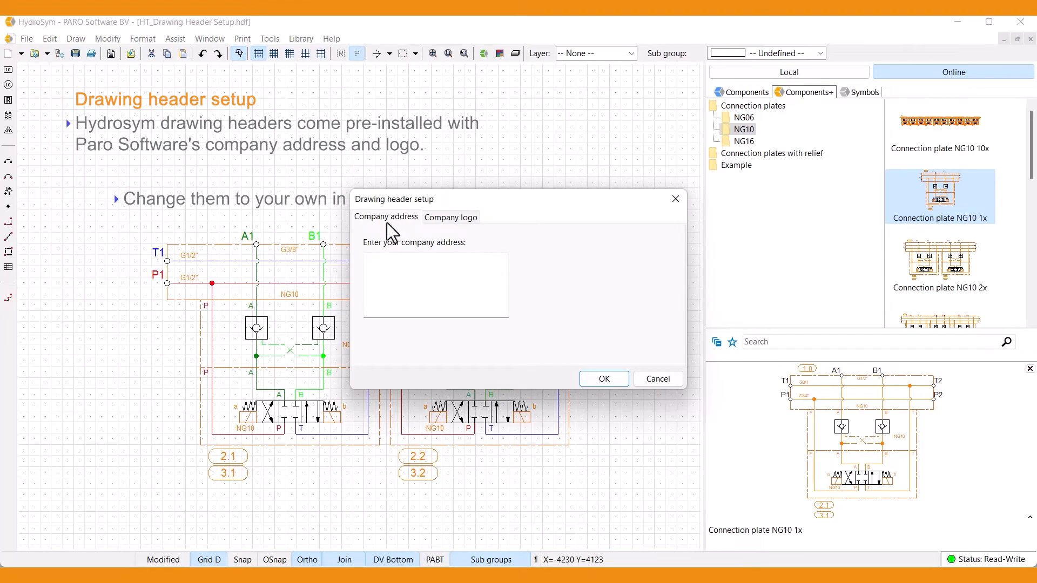
pyautogui.click(384, 266)
pyautogui.write('Address line 1')
pyautogui.press('Return')
pyautogui.write('Address line 2')
pyautogui.press('Return')
pyautogui.write('Address line 3')
pyautogui.press('Return')
pyautogui.write('Address line 4')
# - Set the company logo to the Paro HydroSym Logo image from the Desktop and accept the drawing header setup
pyautogui.click(451, 217)
pyautogui.click(659, 348)
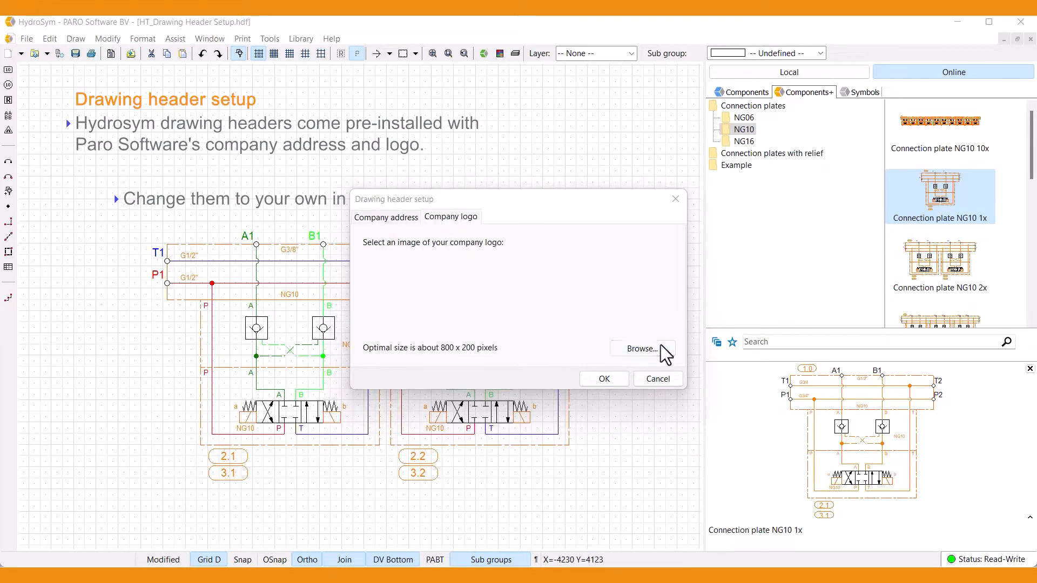
pyautogui.click(63, 353)
pyautogui.click(186, 215)
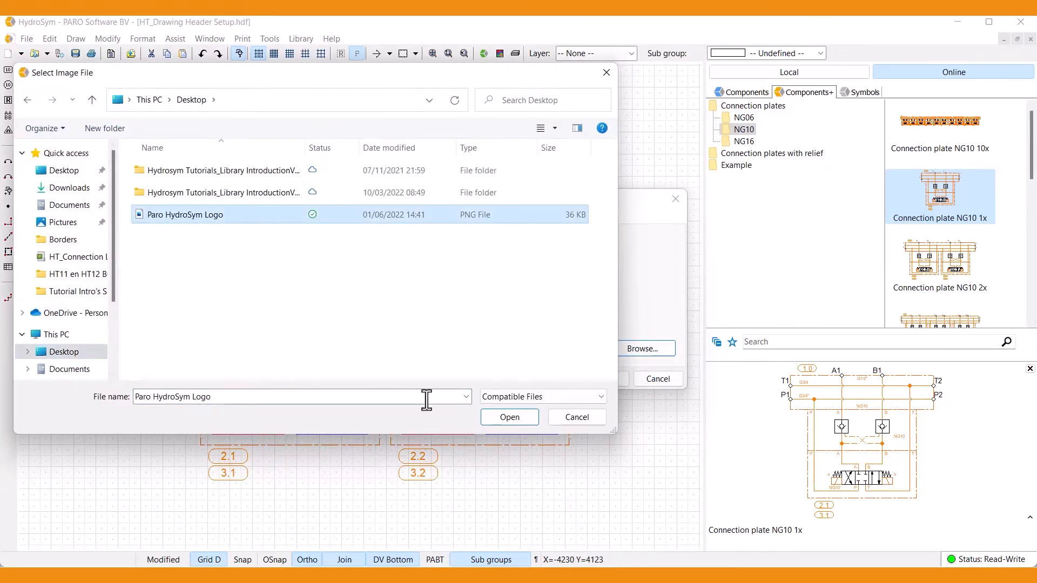
pyautogui.click(507, 418)
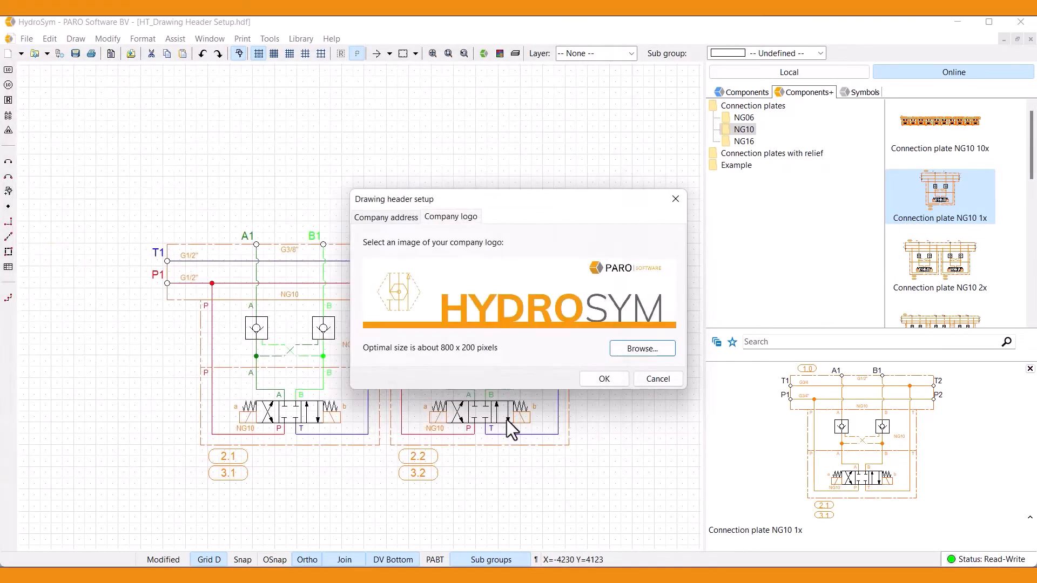
pyautogui.click(619, 380)
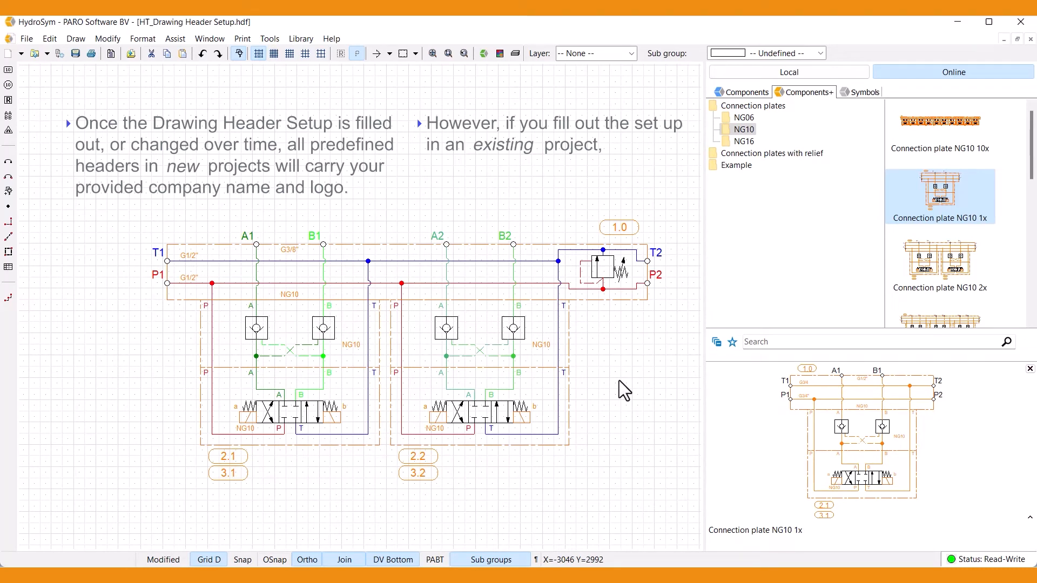
# - Update the company address in the existing layout drawing's default header and close the layout
pyautogui.click(244, 39)
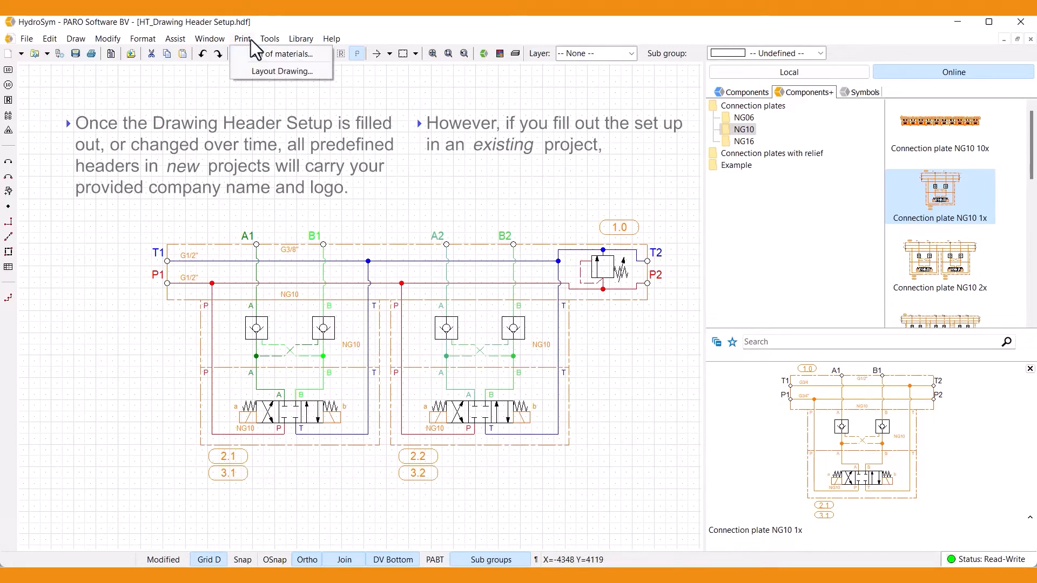
pyautogui.click(280, 73)
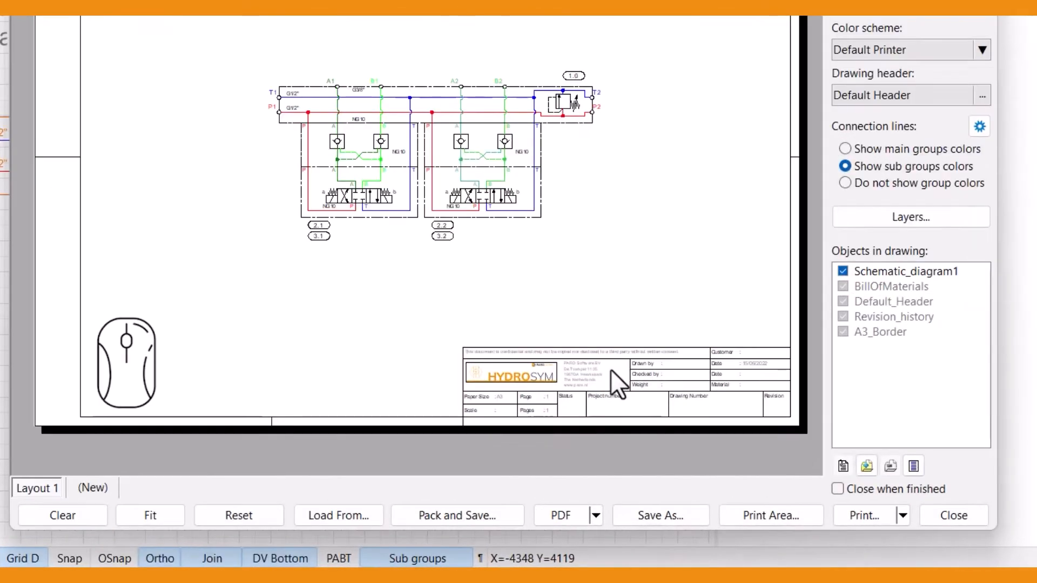
pyautogui.click(627, 367)
pyautogui.rightClick(625, 352)
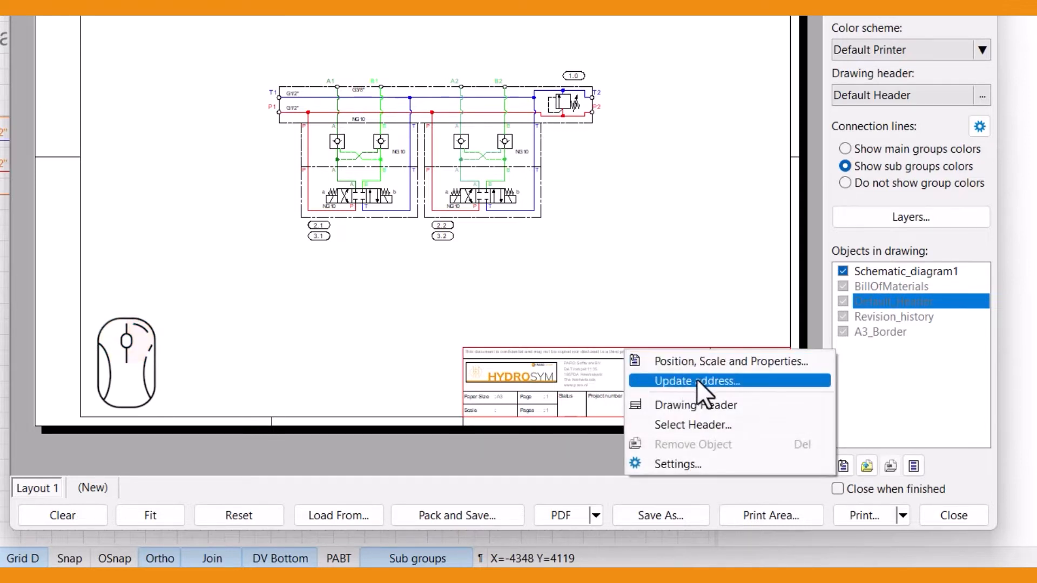
pyautogui.click(754, 381)
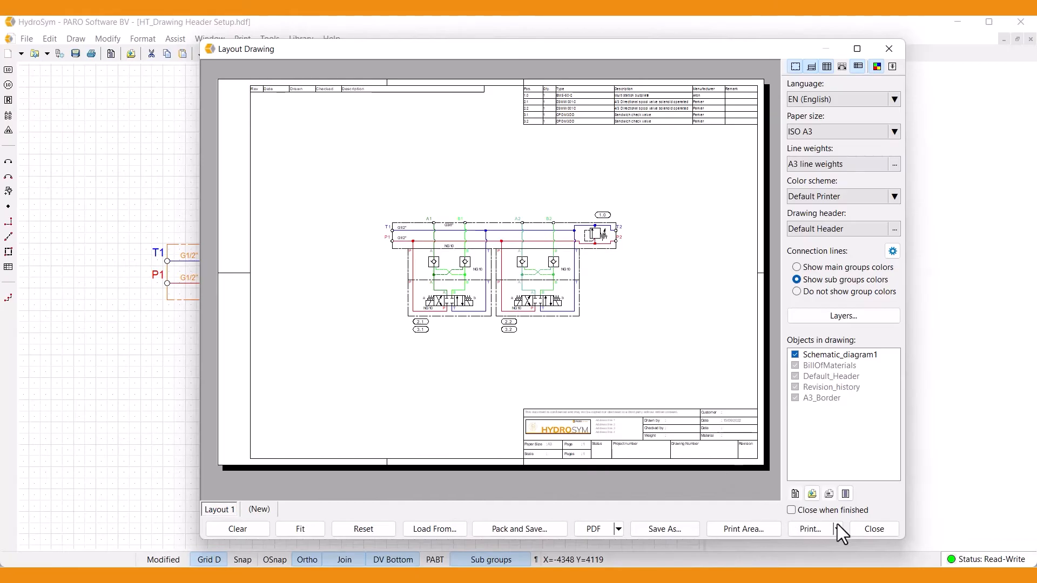
pyautogui.click(883, 533)
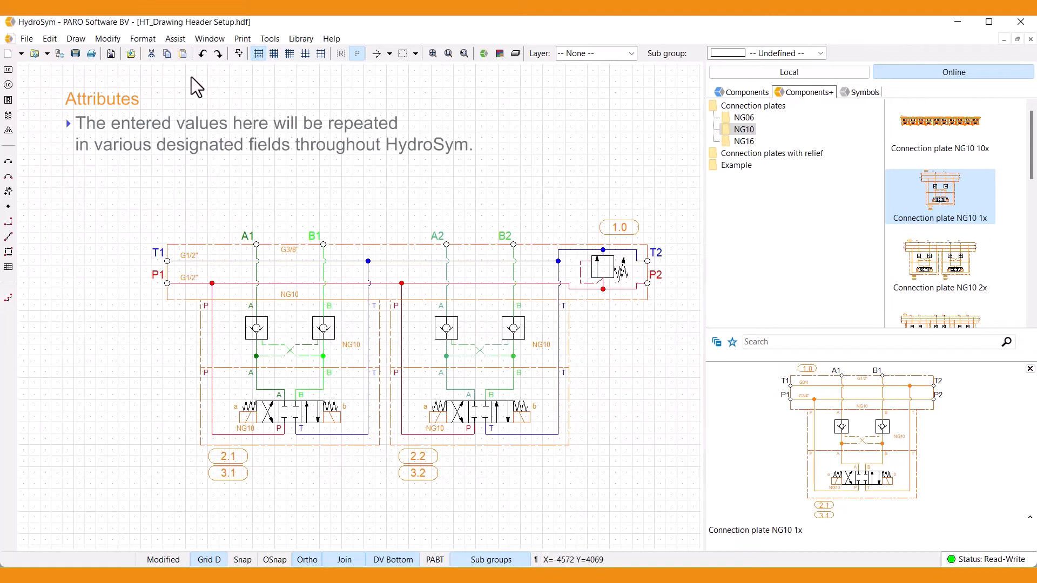
# - Fill in the drafter's name for the Drawnby attribute in the project properties
pyautogui.click(178, 40)
pyautogui.click(264, 97)
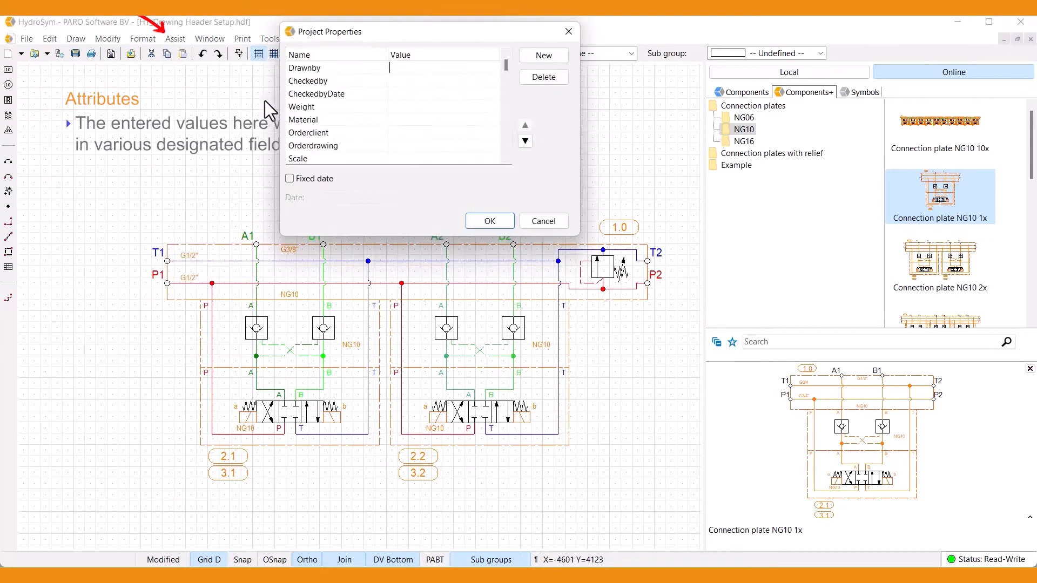
pyautogui.write('Anna')
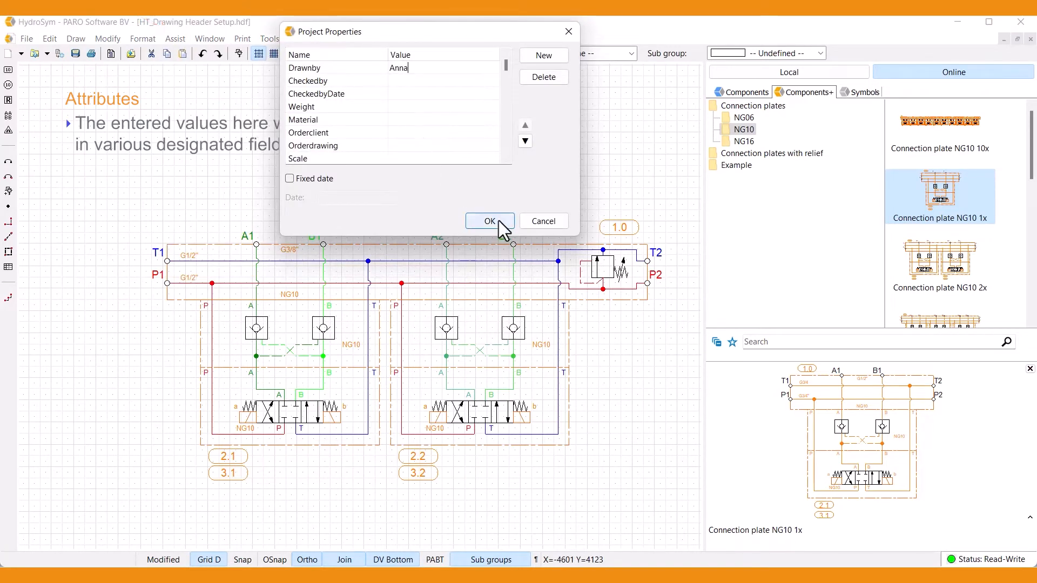
pyautogui.click(490, 222)
# - From the bill of materials print preview, fill in the checker's name for the Checkedby project property and close the preview
pyautogui.click(238, 39)
pyautogui.click(261, 51)
pyautogui.click(627, 282)
pyautogui.click(427, 81)
pyautogui.write('Marc')
pyautogui.click(501, 224)
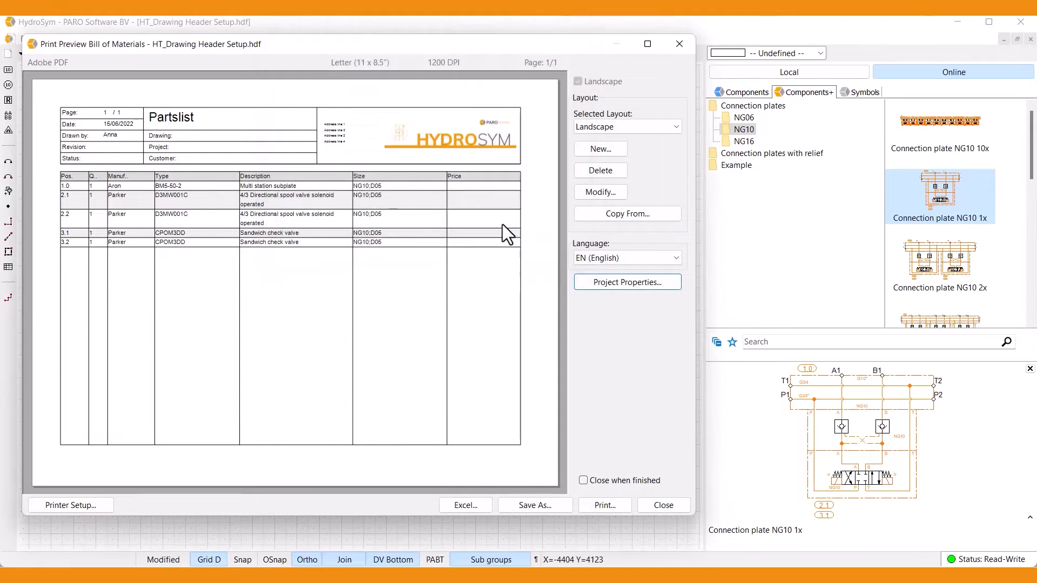
pyautogui.click(666, 505)
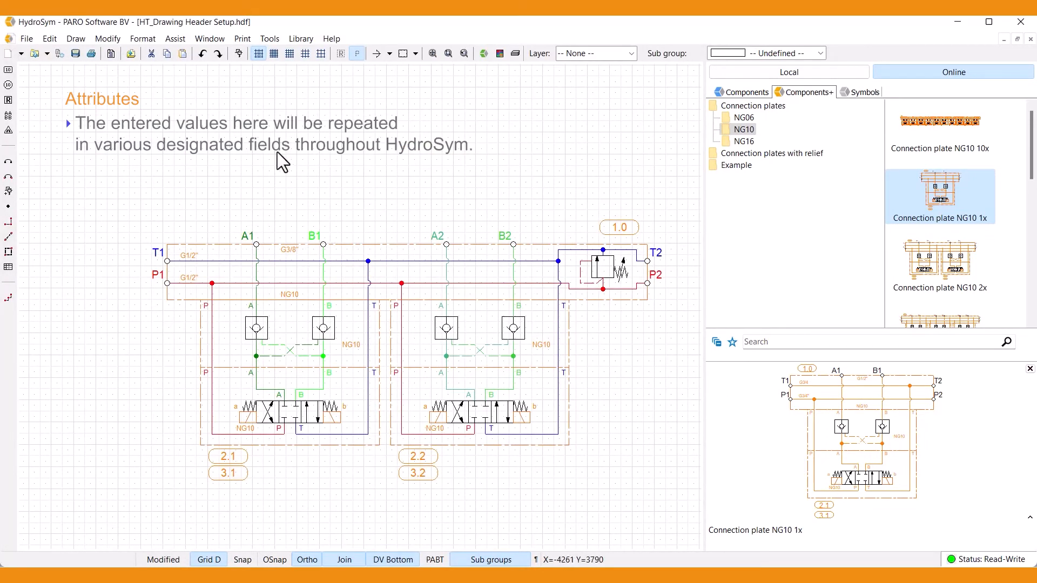
# - Set the Orderdrawing attribute of the layout drawing's default header to 12345 and close the layout
pyautogui.click(243, 39)
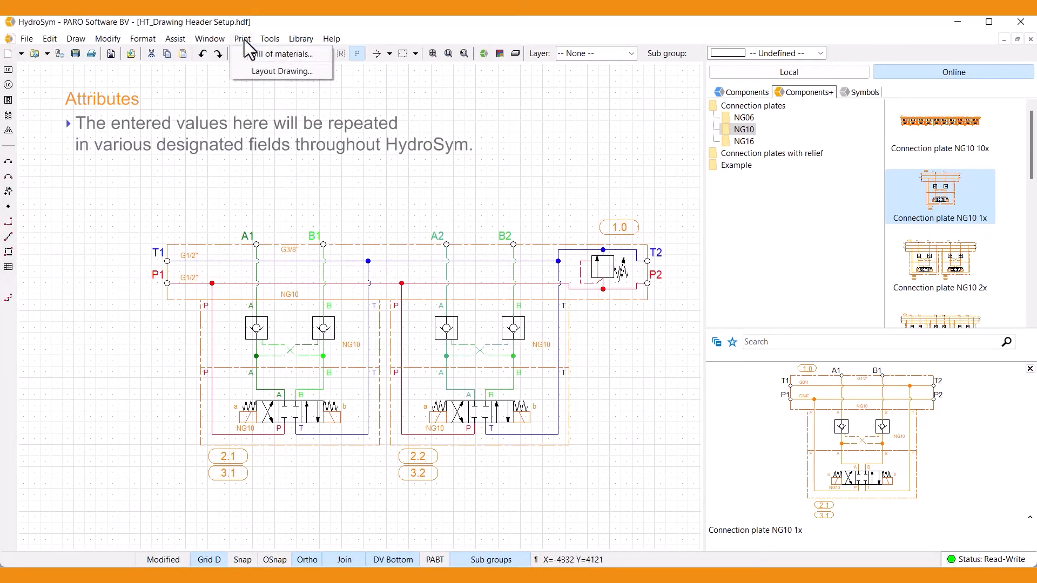
pyautogui.click(261, 69)
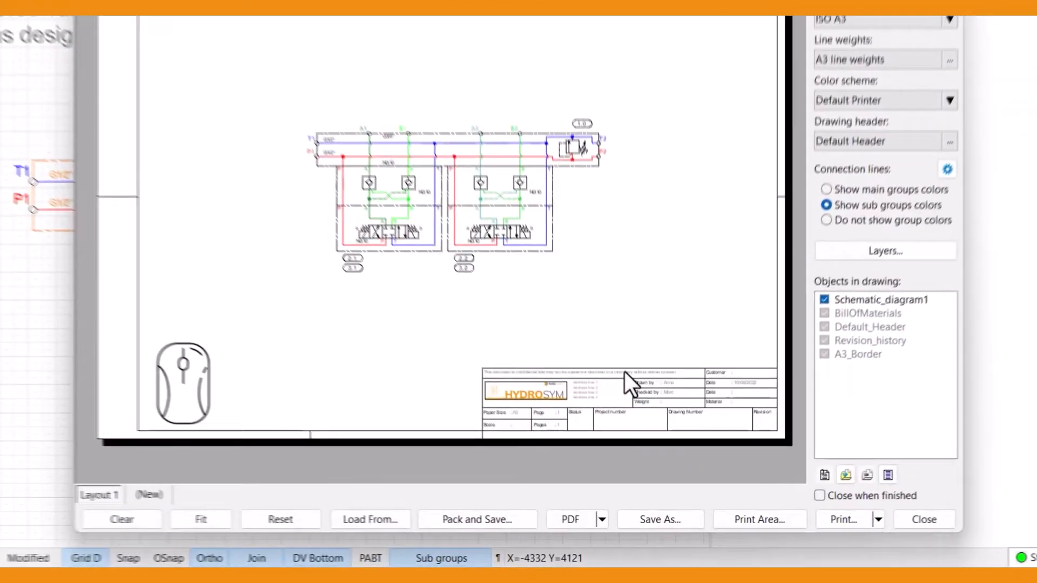
pyautogui.click(659, 432)
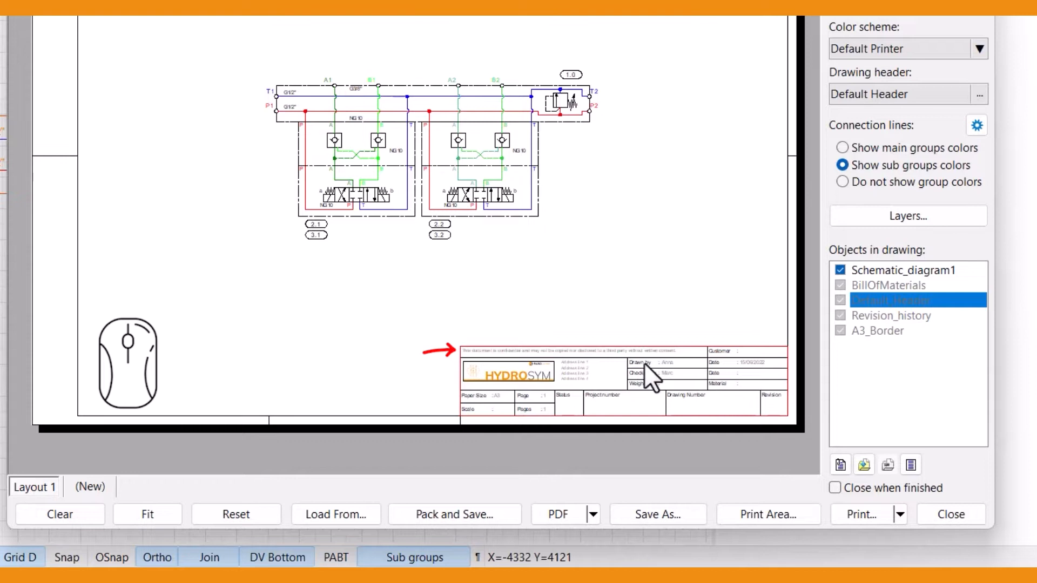
pyautogui.rightClick(645, 364)
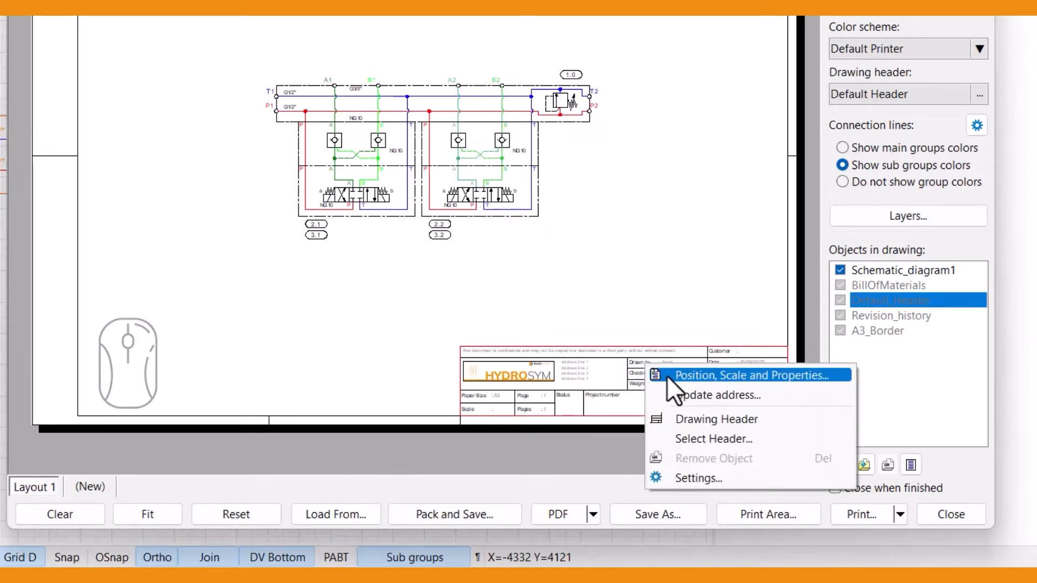
pyautogui.click(671, 378)
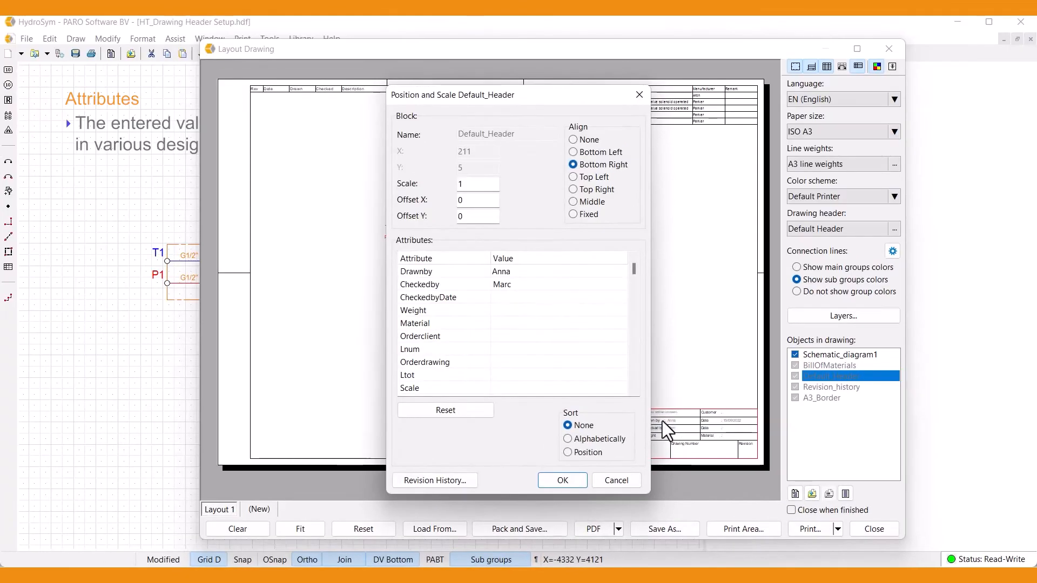
pyautogui.click(553, 362)
pyautogui.write('12345')
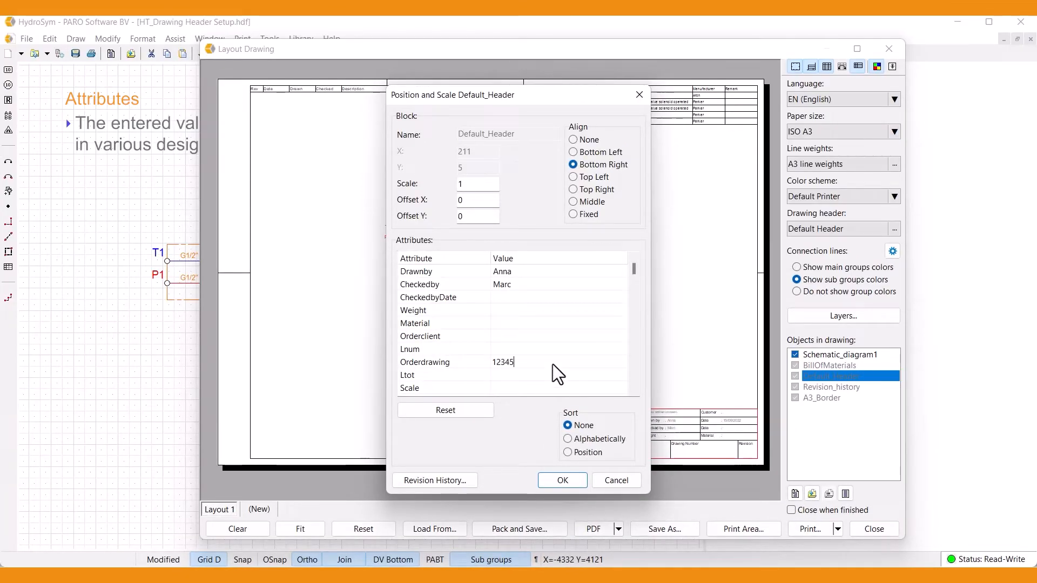
pyautogui.click(566, 480)
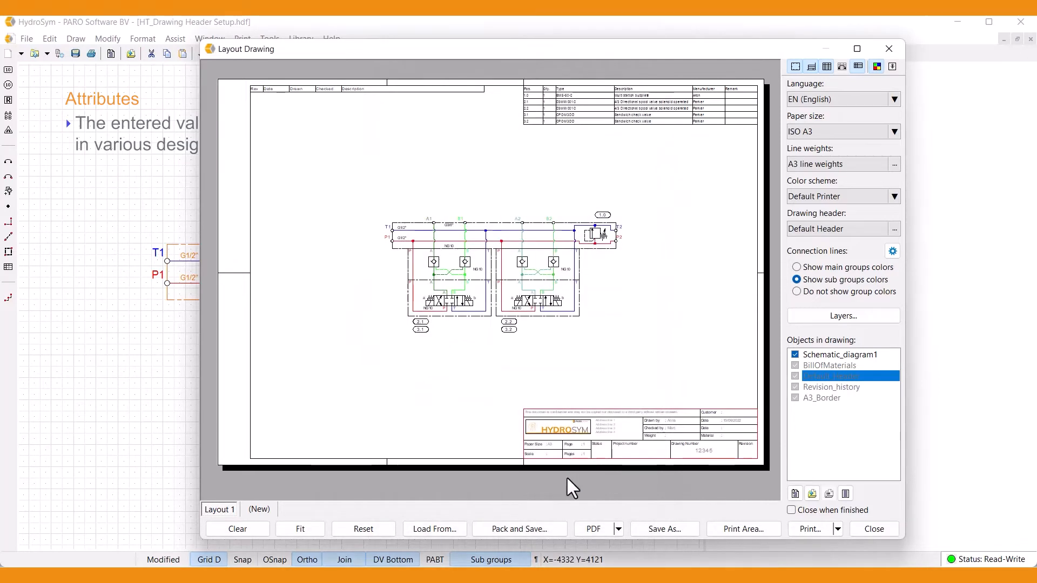
pyautogui.click(874, 529)
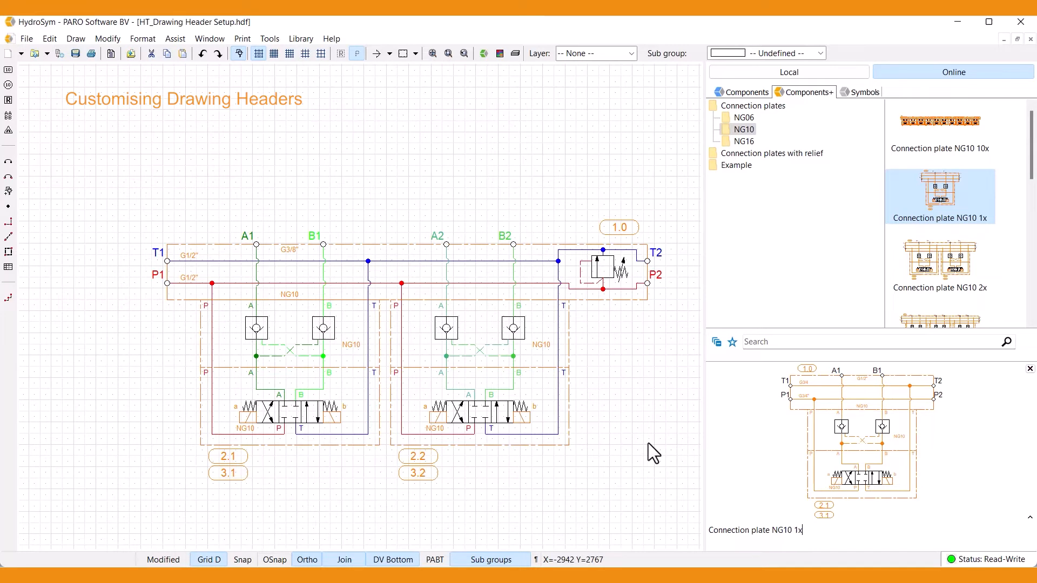
# - From the layout drawing's header selection, import Default Header.hdf into the local Borders library under the same name and close the layout
pyautogui.click(242, 40)
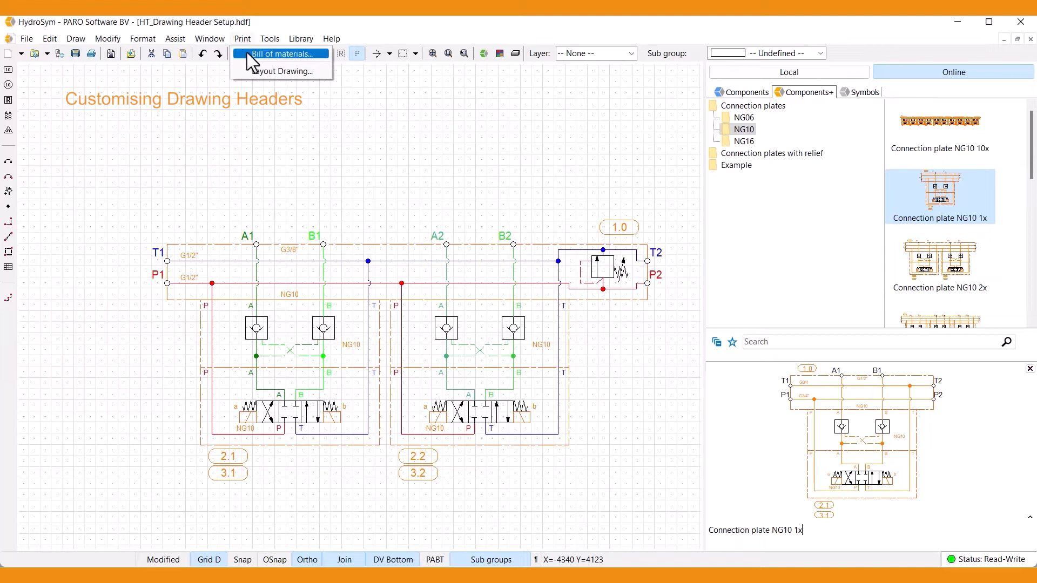
pyautogui.click(322, 73)
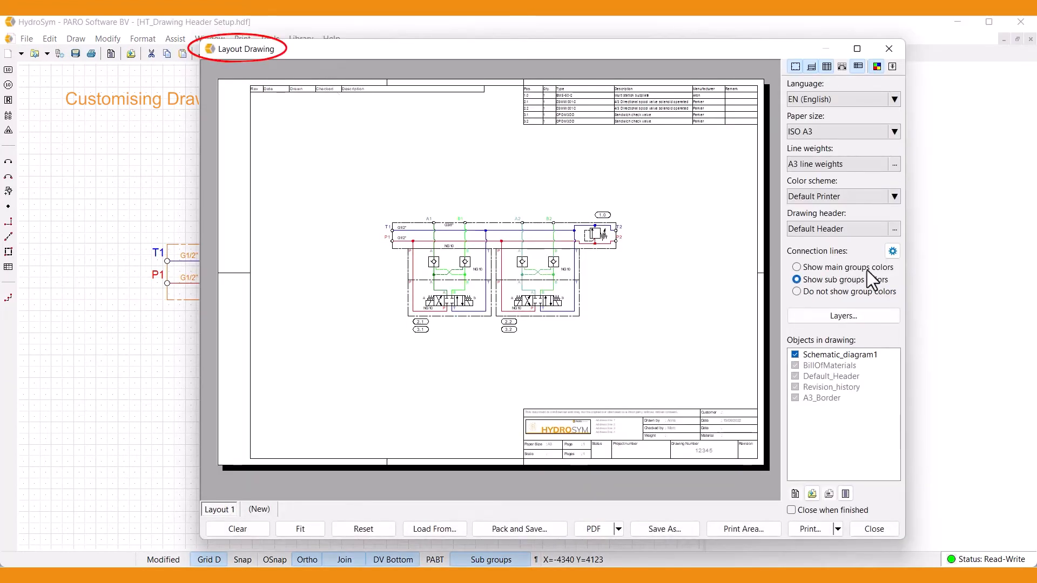
pyautogui.click(897, 229)
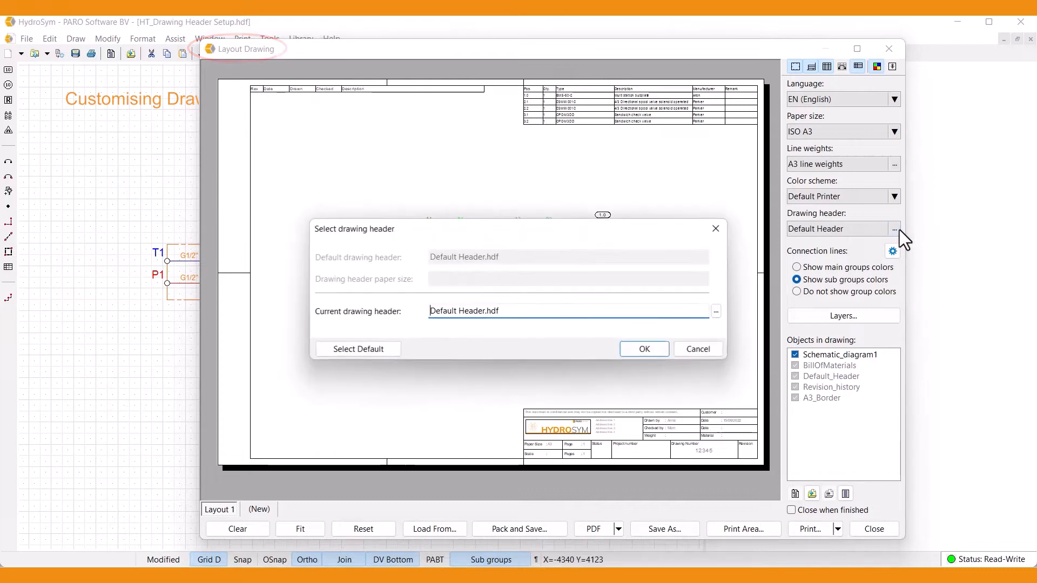
pyautogui.click(716, 311)
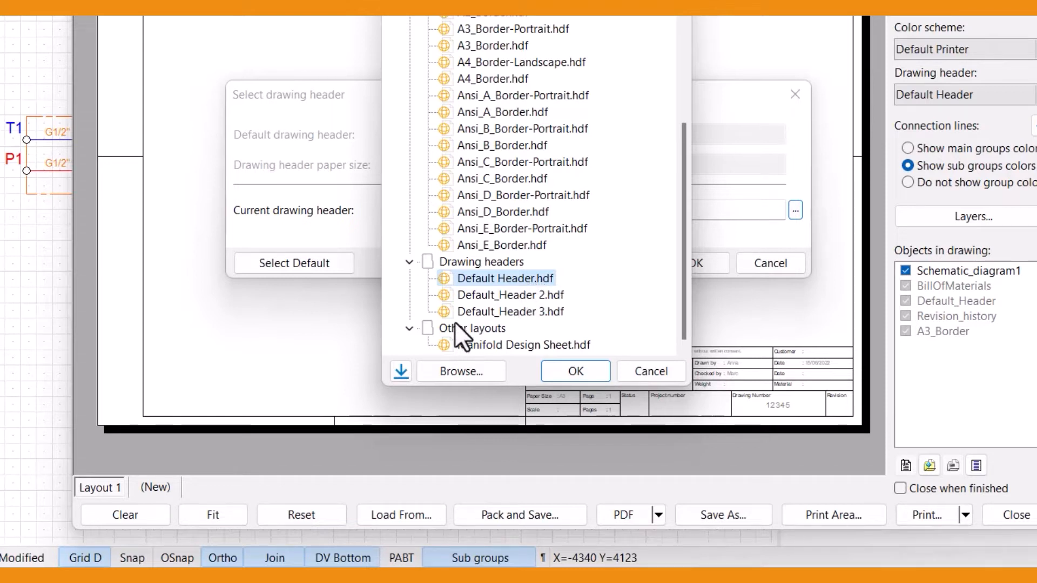
pyautogui.click(401, 371)
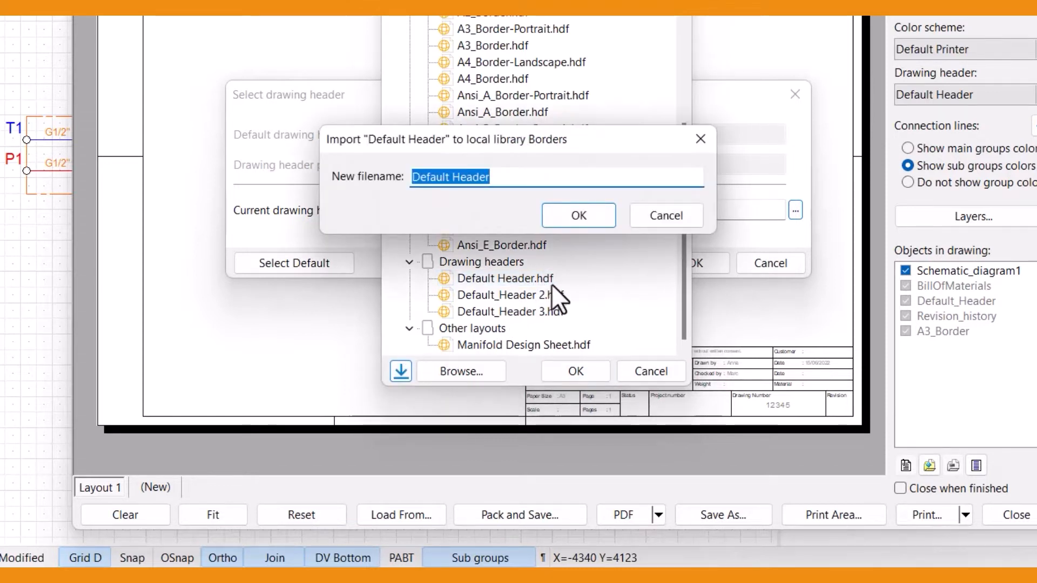
pyautogui.click(575, 214)
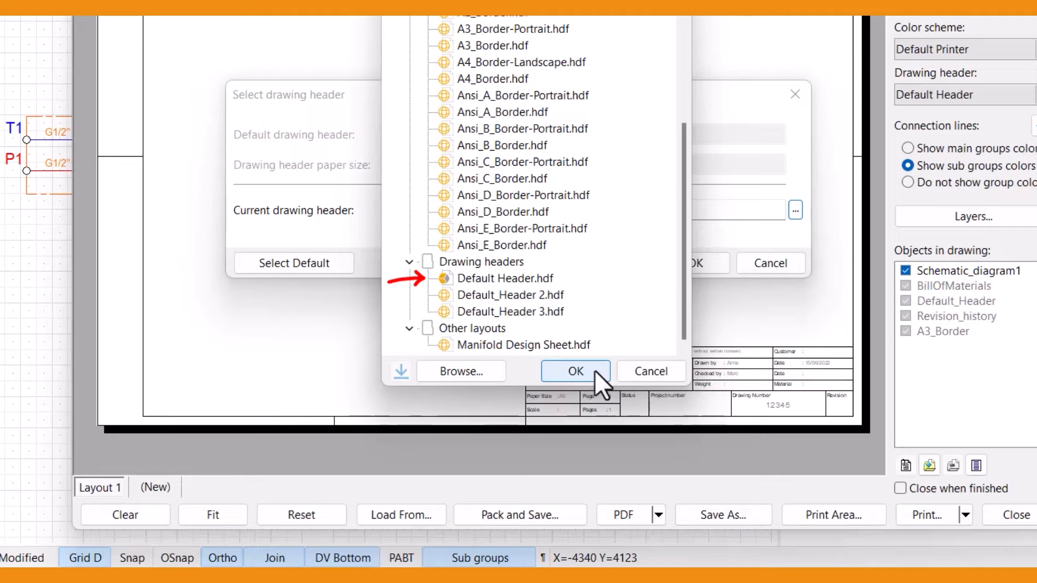
pyautogui.click(595, 371)
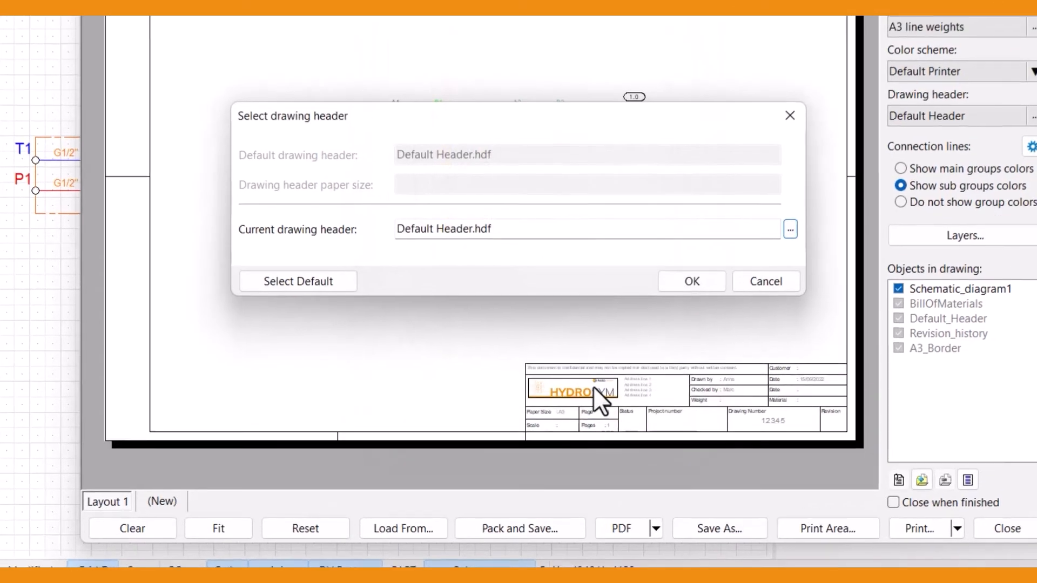
pyautogui.click(692, 282)
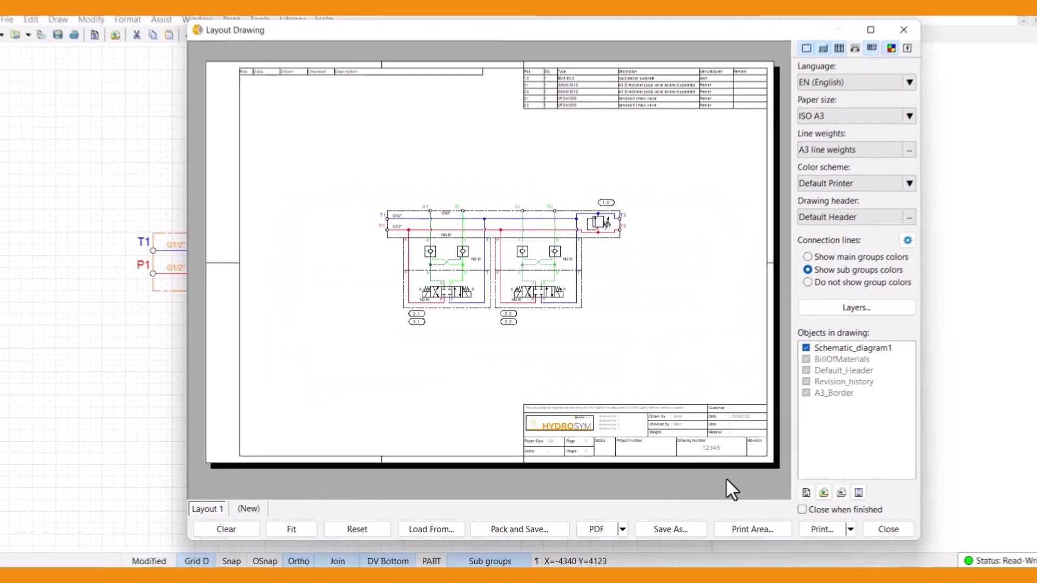
pyautogui.click(889, 529)
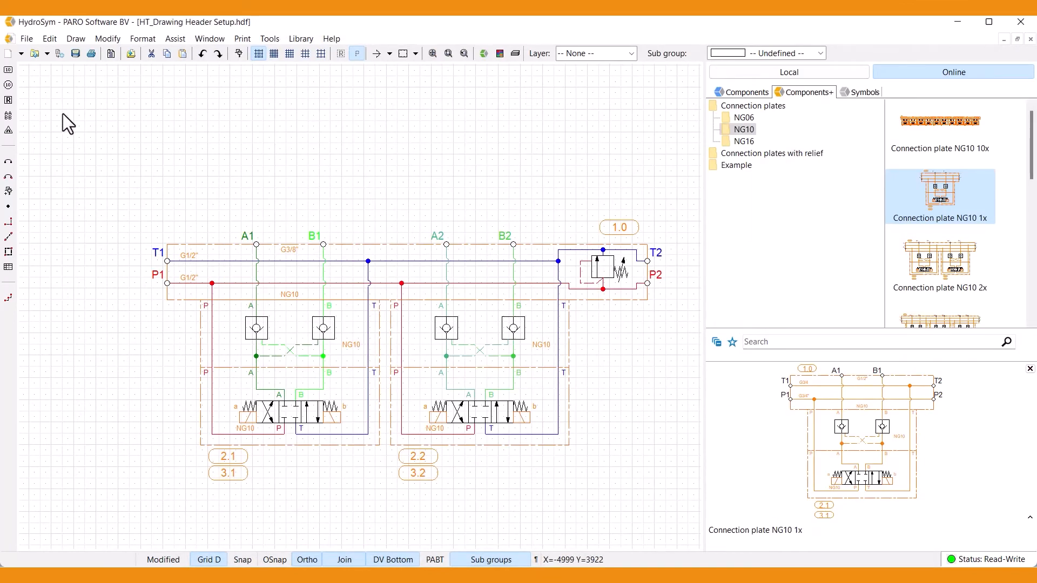
# - Open the Default Header file from the Borders > Drawing headers folder of the local libraries
pyautogui.click(26, 38)
pyautogui.click(44, 68)
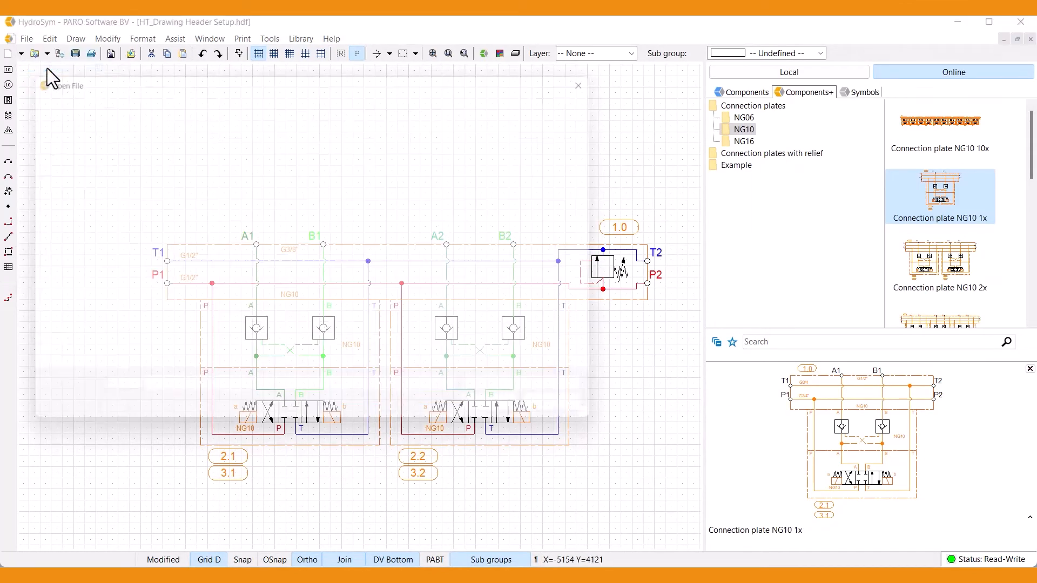
pyautogui.click(218, 100)
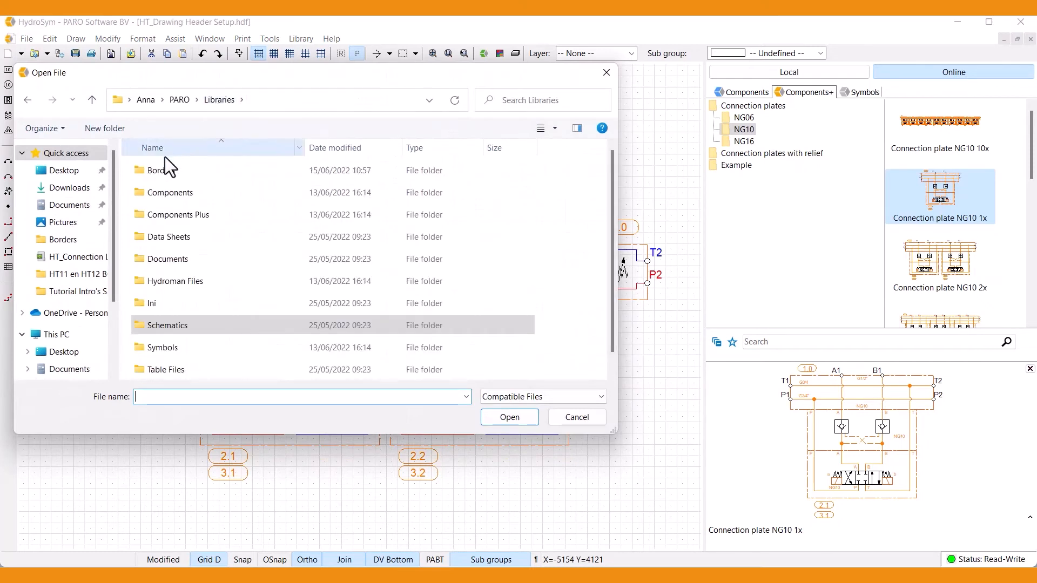
pyautogui.click(158, 172)
pyautogui.doubleClick(158, 174)
pyautogui.doubleClick(187, 173)
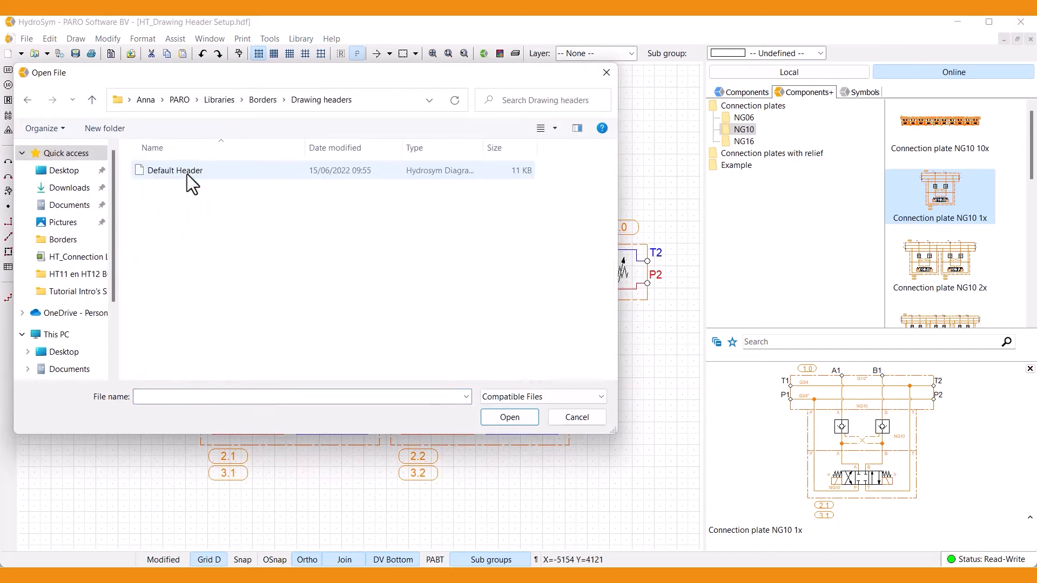
pyautogui.click(199, 172)
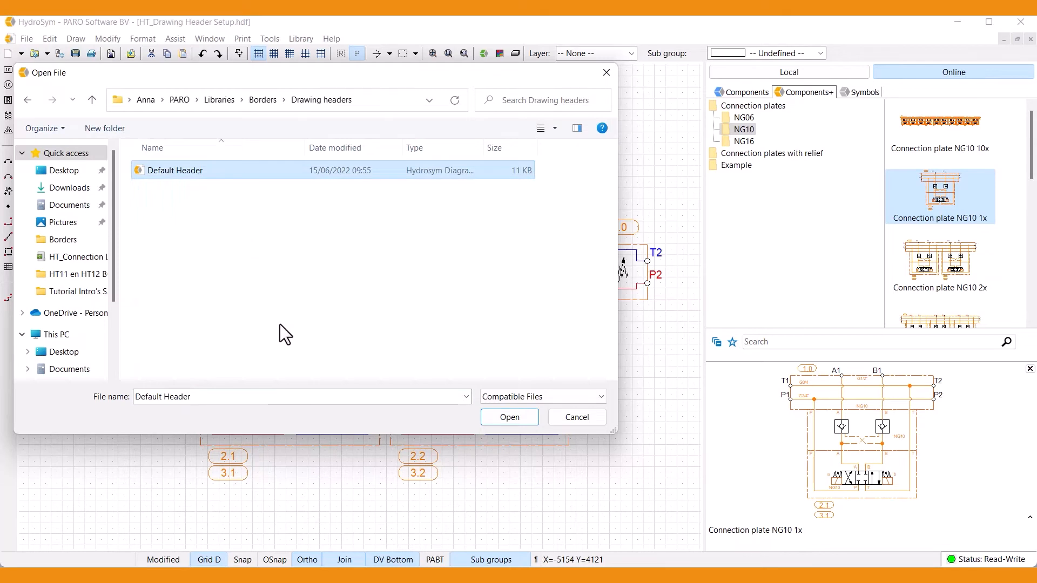
pyautogui.click(523, 417)
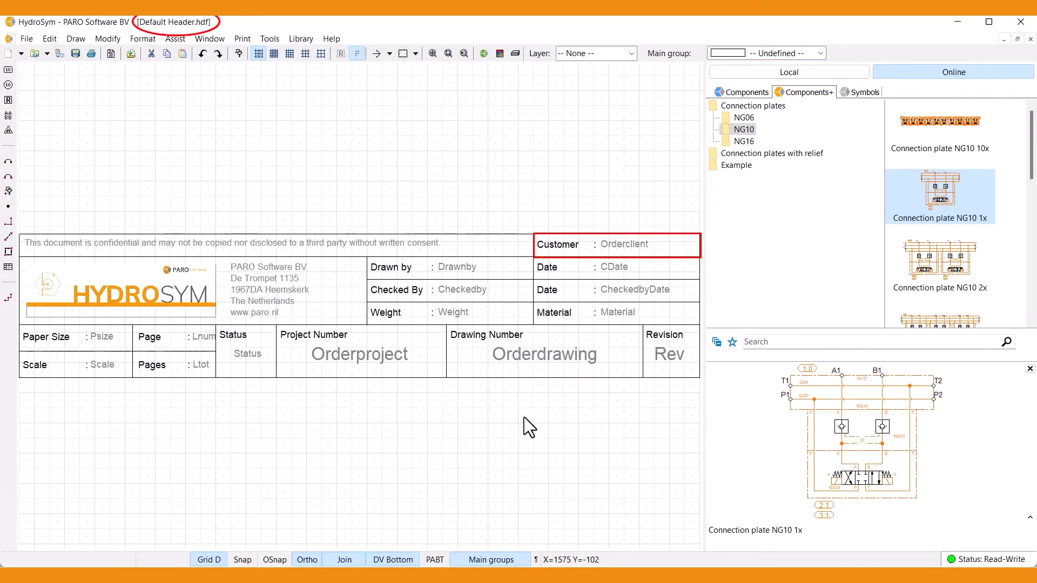
# - Change the Customer label in the drawing header to Client, then save and close the header file
pyautogui.doubleClick(556, 246)
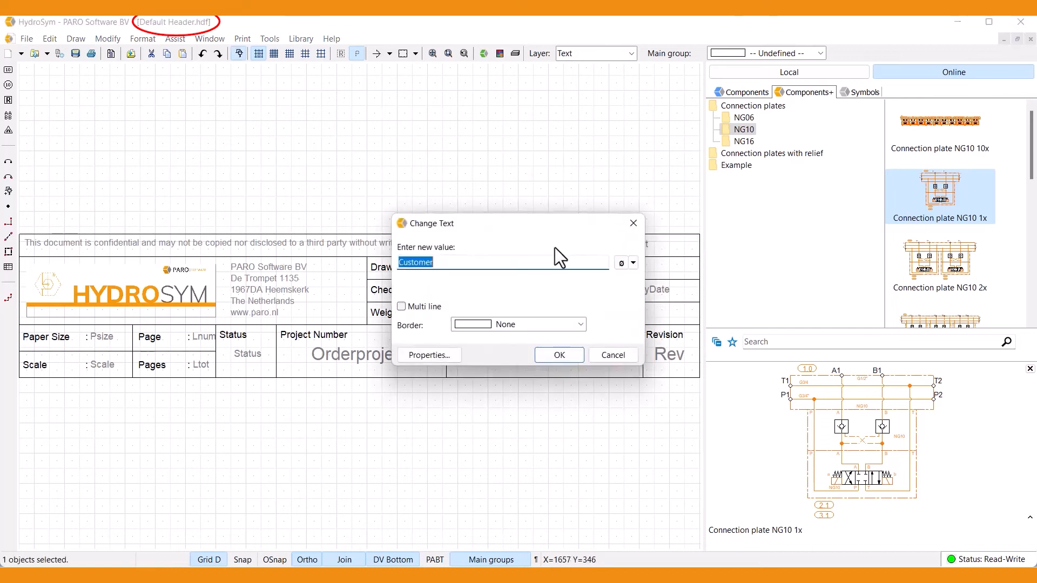
pyautogui.write('Client')
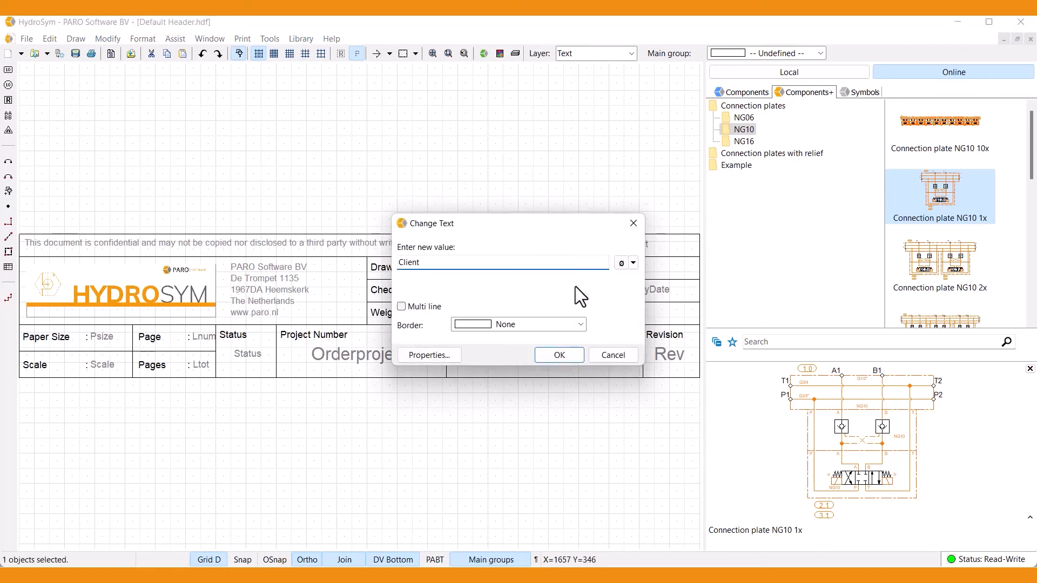
pyautogui.click(560, 354)
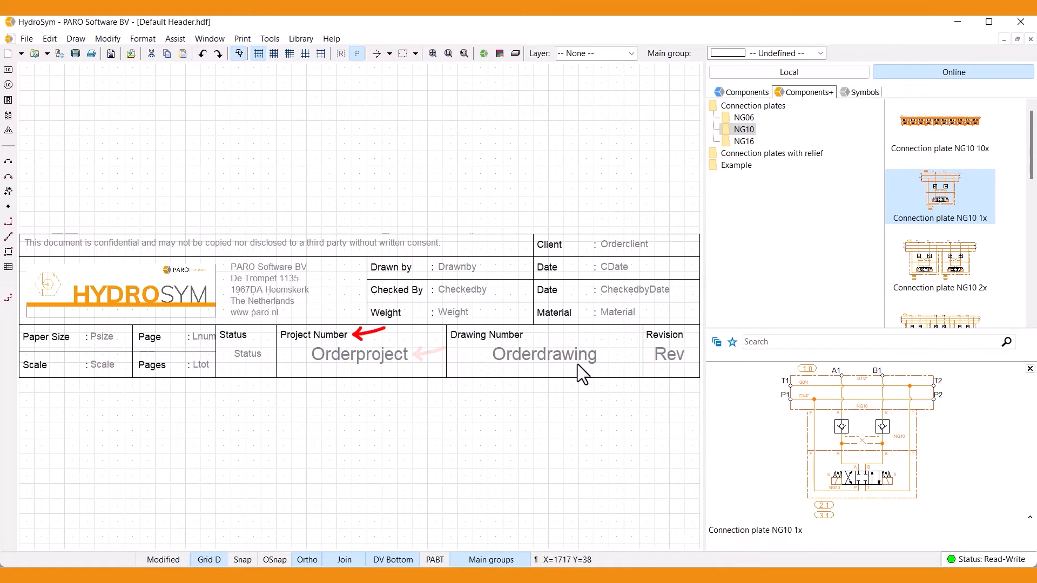
pyautogui.click(75, 56)
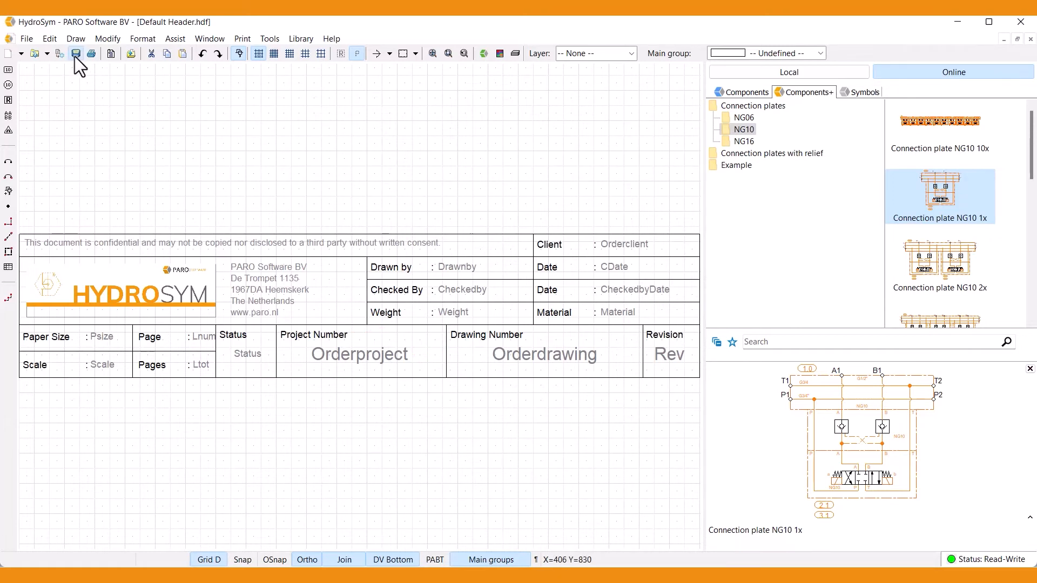
pyautogui.click(1030, 39)
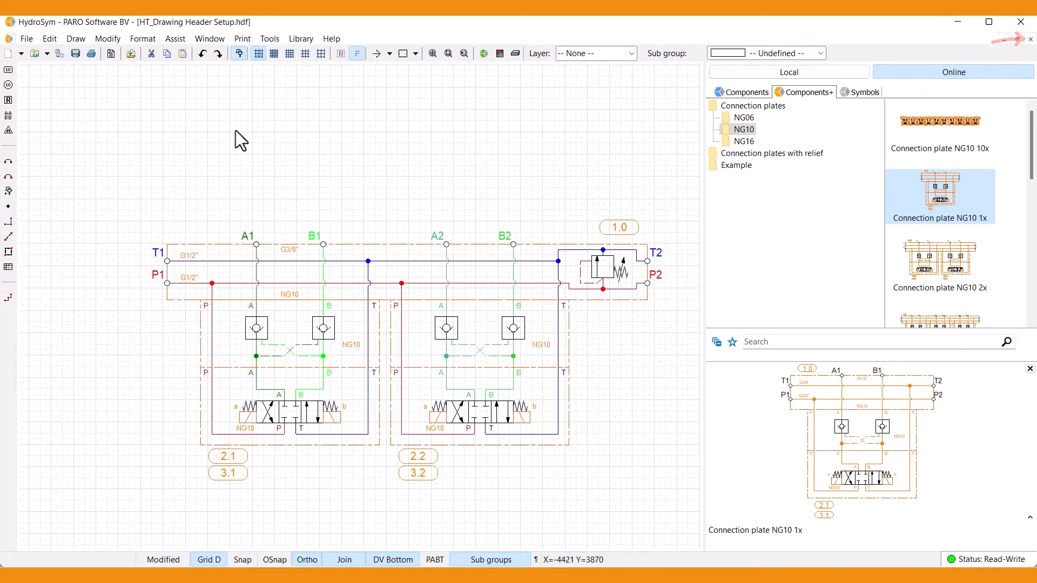
# - Review the edited header and the available drawing headers in the layout drawing, keeping Default Header.hdf selected, and close the layout
pyautogui.click(241, 41)
pyautogui.click(266, 71)
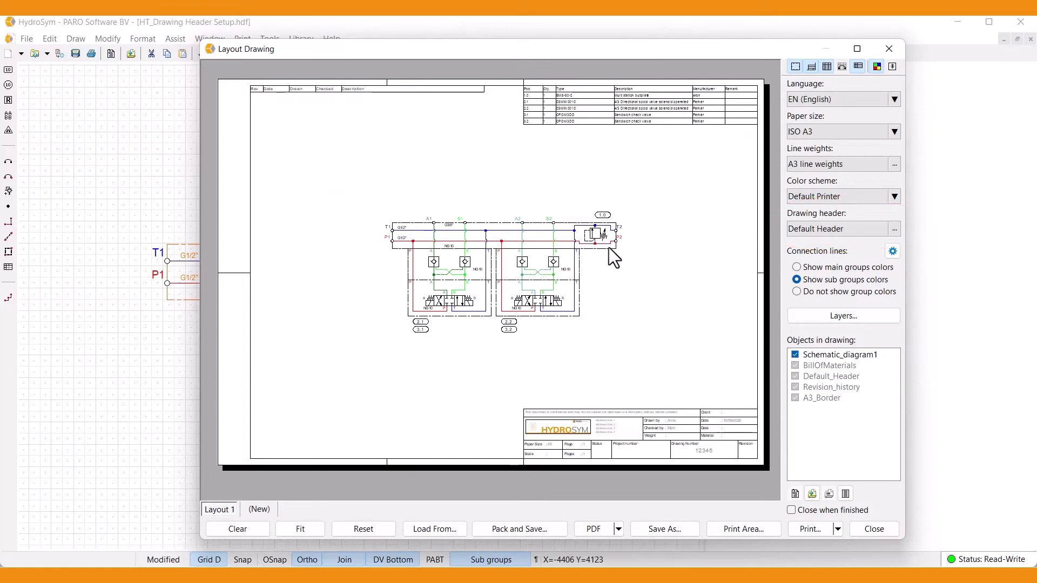
pyautogui.click(893, 230)
pyautogui.click(716, 312)
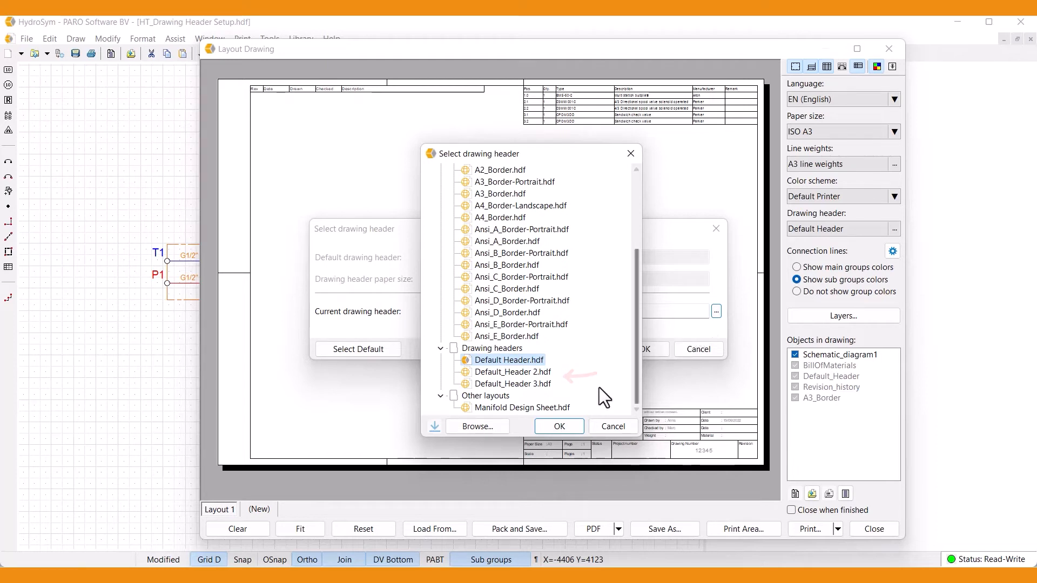
pyautogui.click(558, 427)
pyautogui.click(646, 349)
pyautogui.click(873, 528)
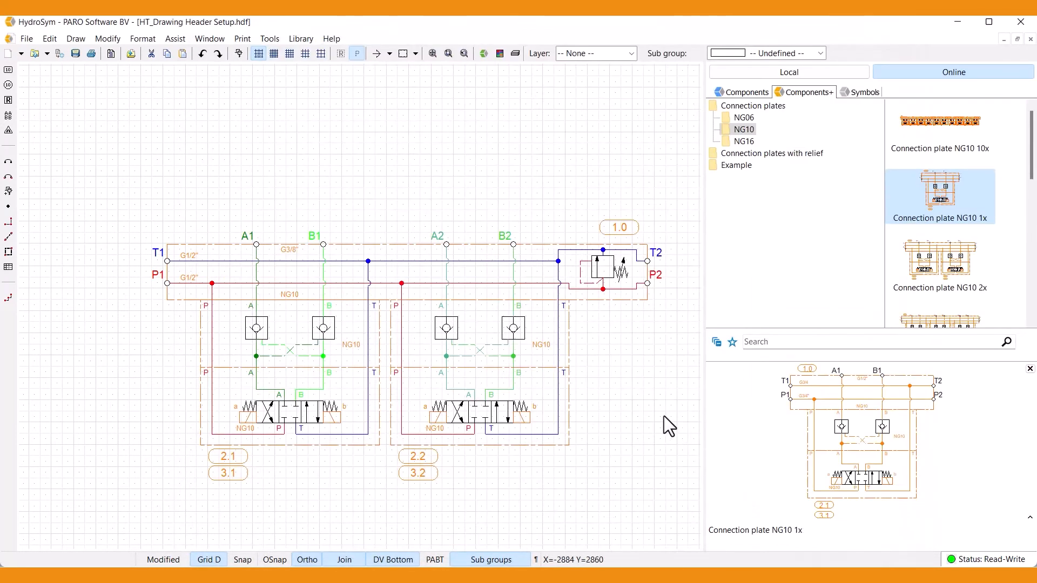
# - From the bill of materials' Landscape layout settings, import the BOM_Landscape layout file into the local Borders library and close the preview
pyautogui.click(243, 39)
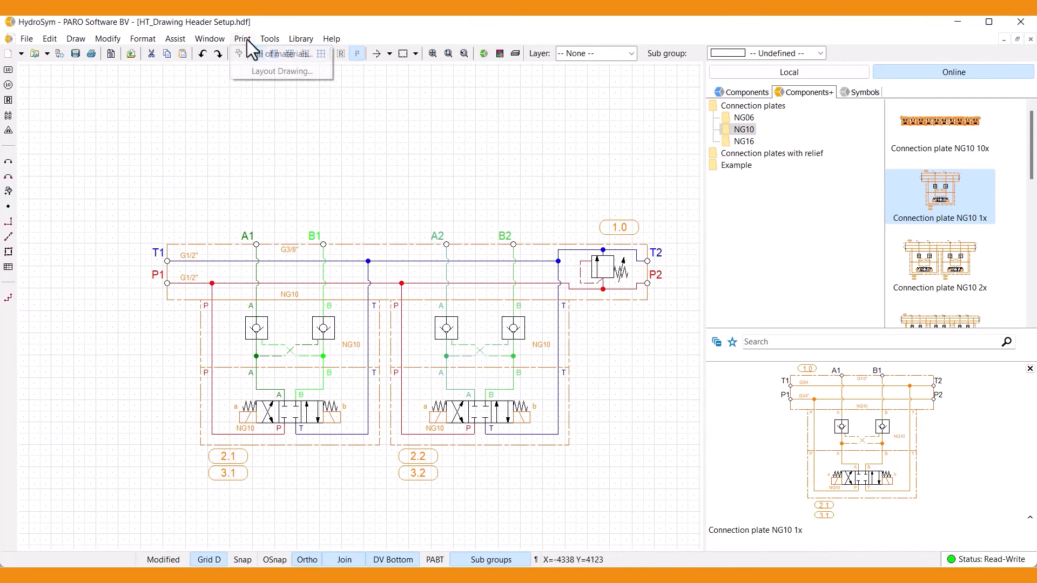
pyautogui.click(257, 49)
pyautogui.click(677, 125)
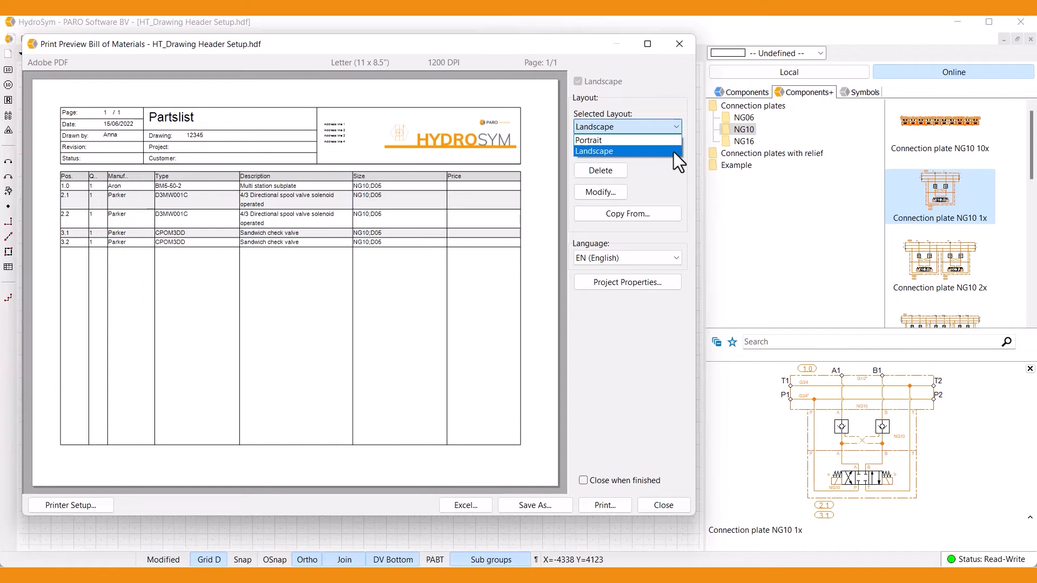
pyautogui.click(673, 151)
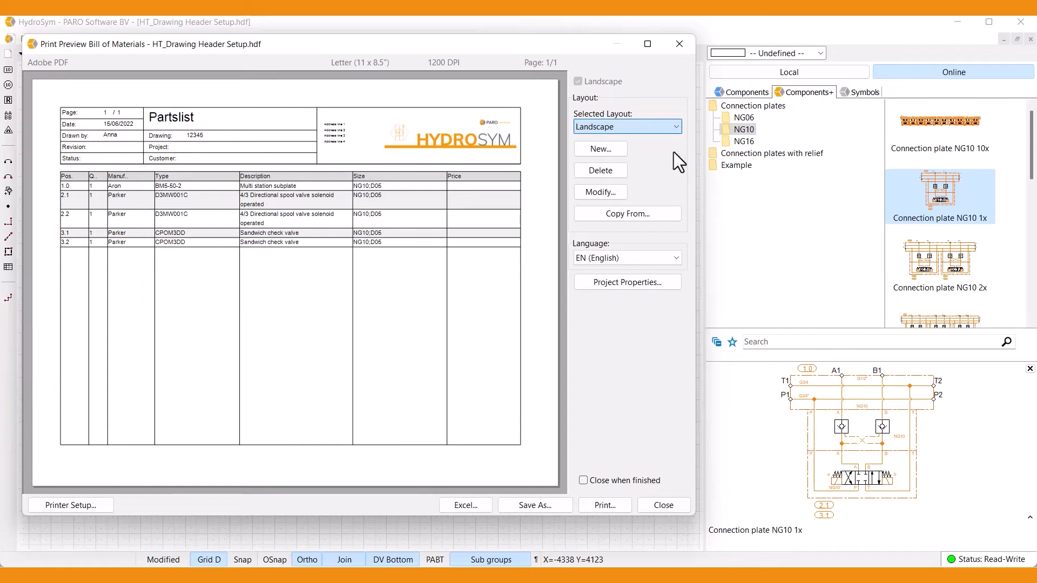
pyautogui.click(617, 192)
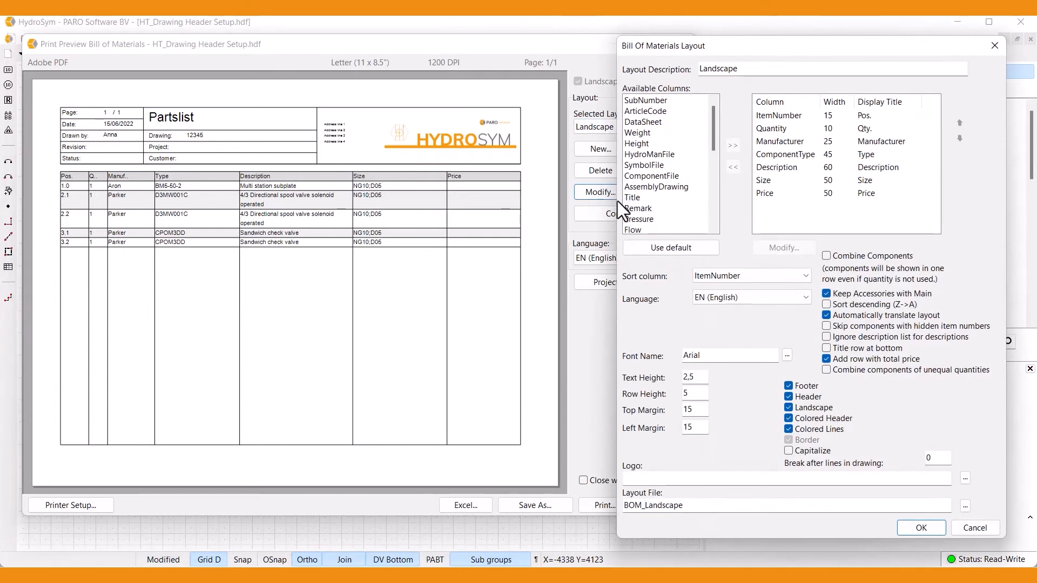
pyautogui.click(965, 506)
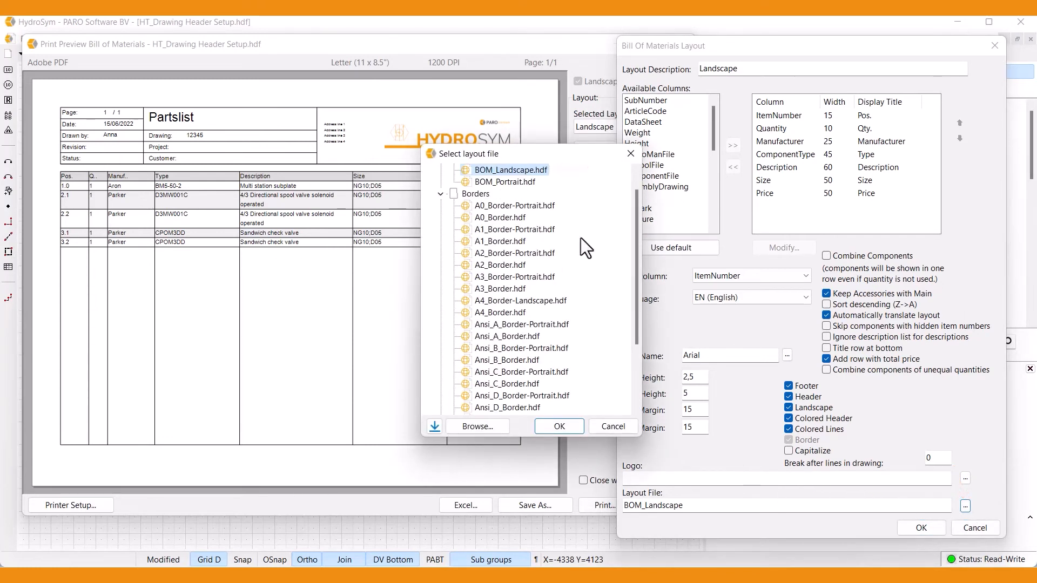
pyautogui.click(434, 427)
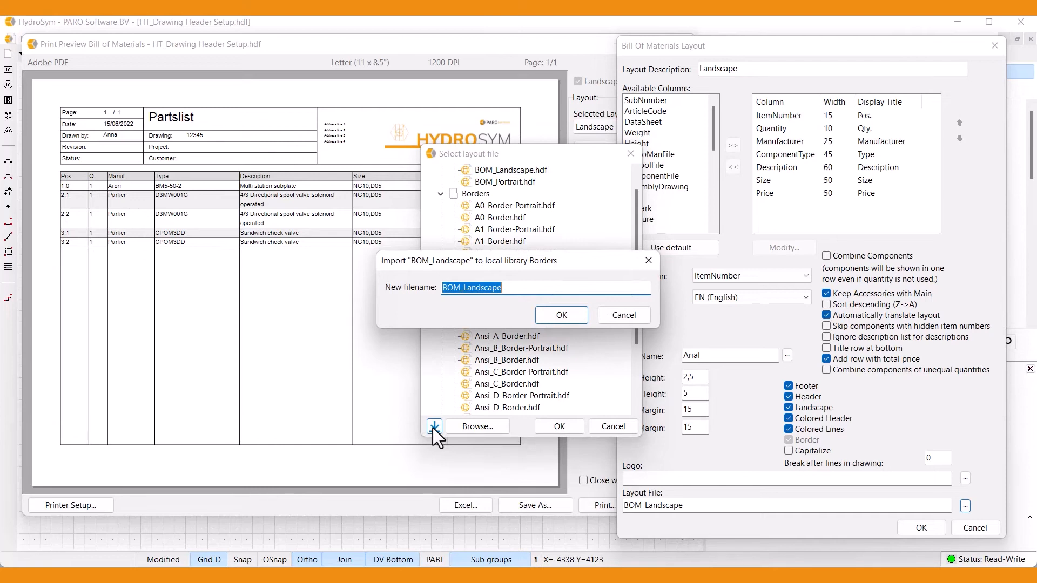
pyautogui.click(564, 316)
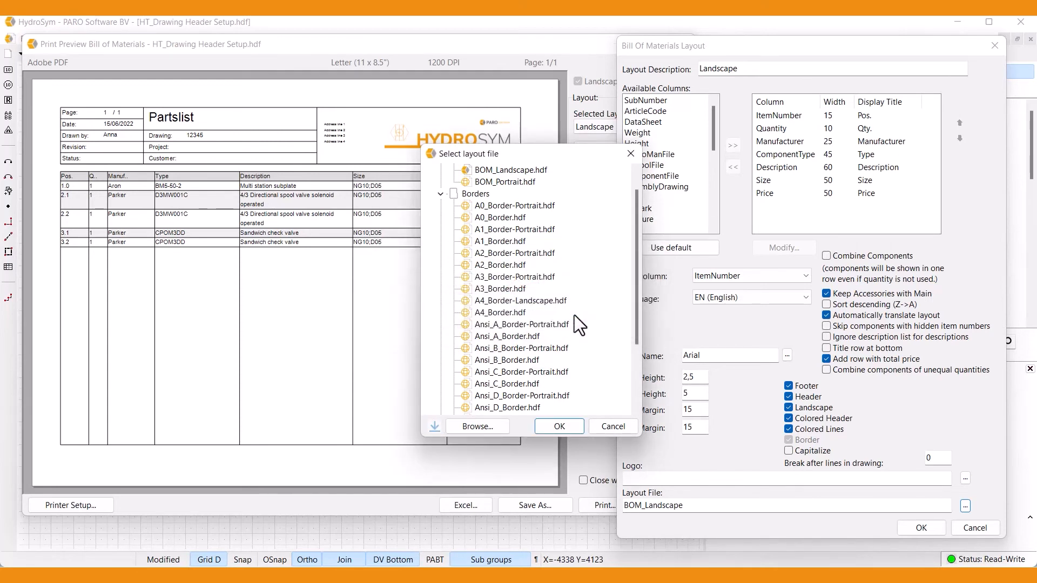
pyautogui.click(559, 426)
pyautogui.click(921, 528)
pyautogui.click(664, 503)
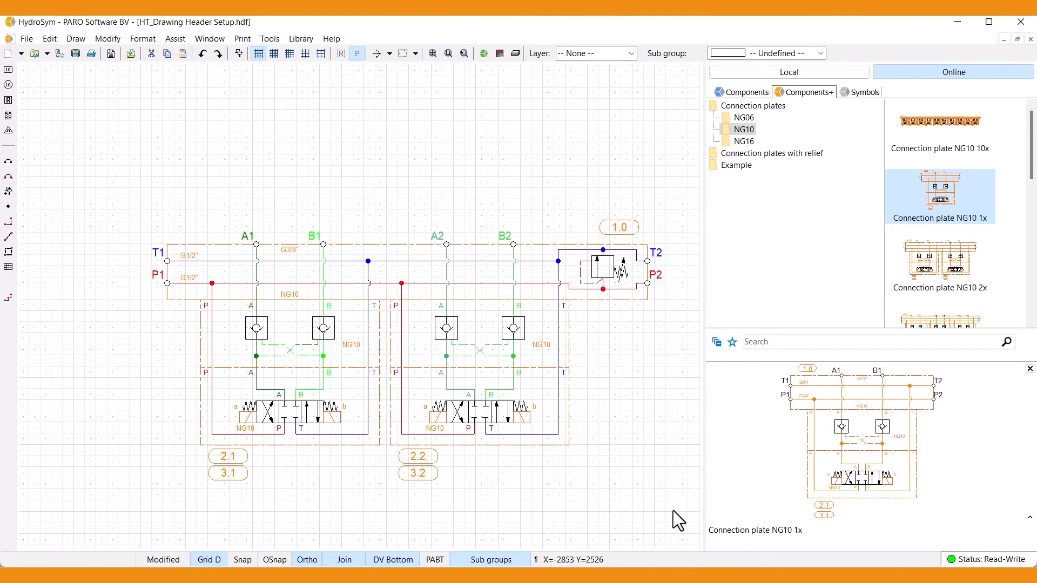
# - Open the BOM_Landscape file from the Borders > BOM layouts folder of the local libraries
pyautogui.click(26, 39)
pyautogui.click(44, 68)
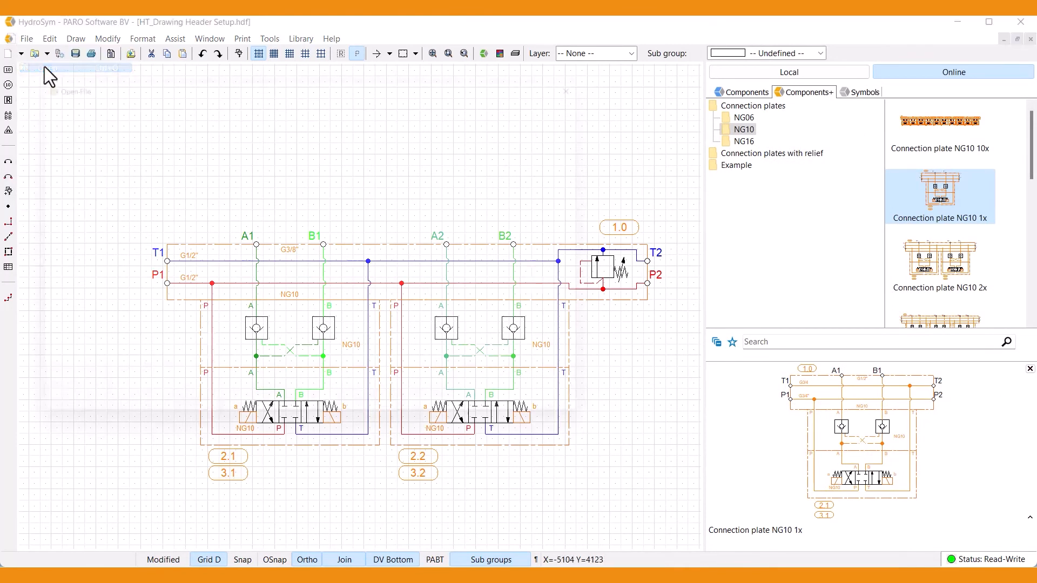
pyautogui.click(221, 102)
pyautogui.doubleClick(167, 169)
pyautogui.doubleClick(167, 169)
pyautogui.click(178, 171)
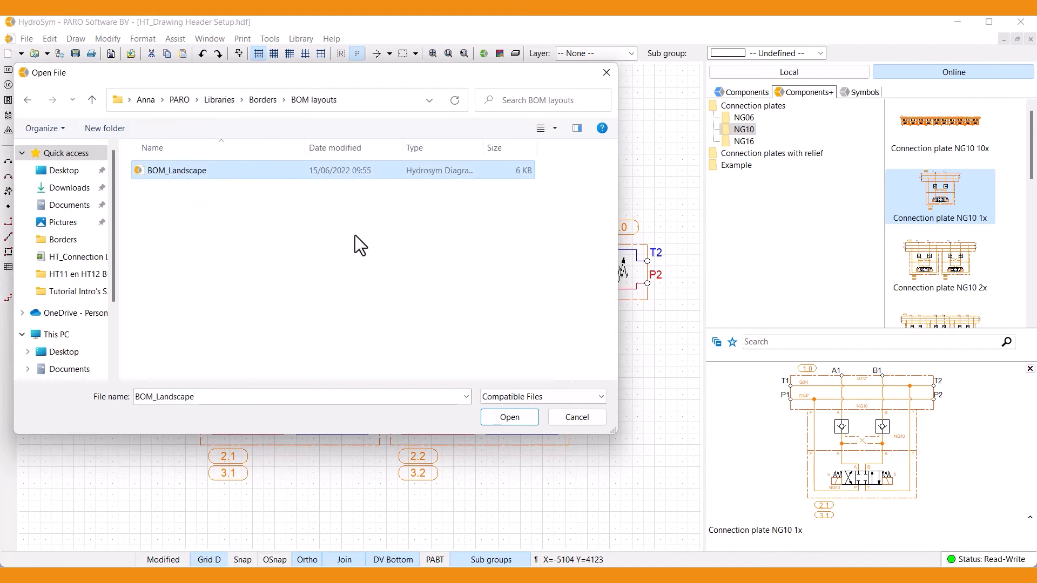
pyautogui.click(514, 417)
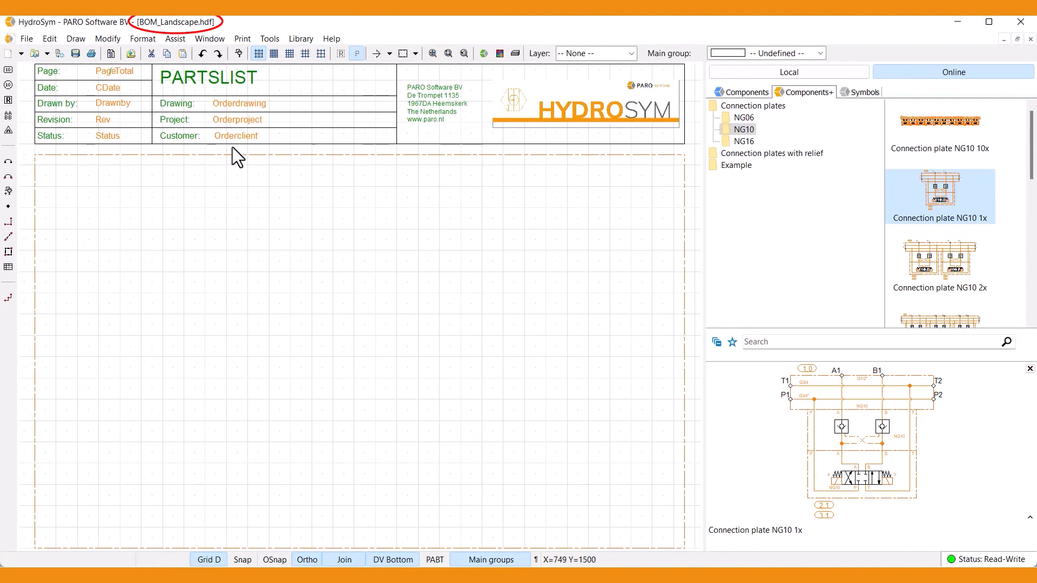
# - Change the PARTSLIST title to "Bill of materials" and close the layout file, saving the change
pyautogui.doubleClick(208, 80)
pyautogui.write('Bill of materials')
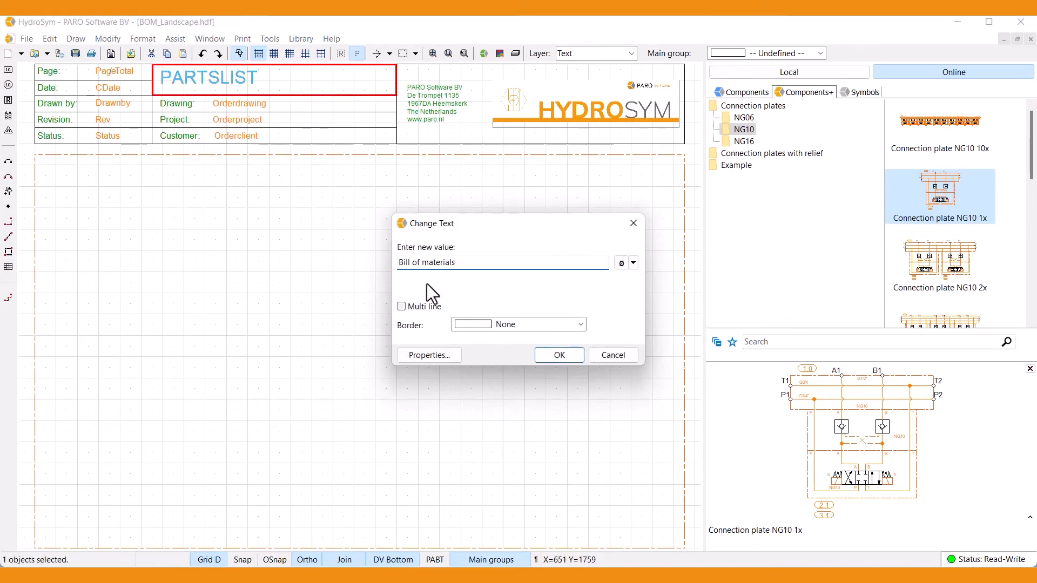
pyautogui.click(572, 355)
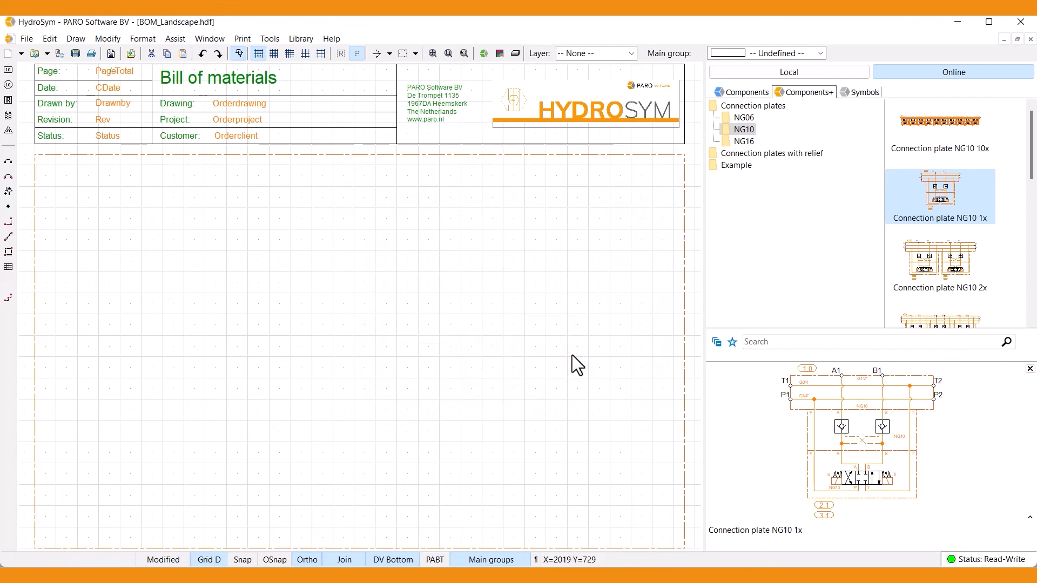
pyautogui.click(1030, 39)
pyautogui.click(517, 320)
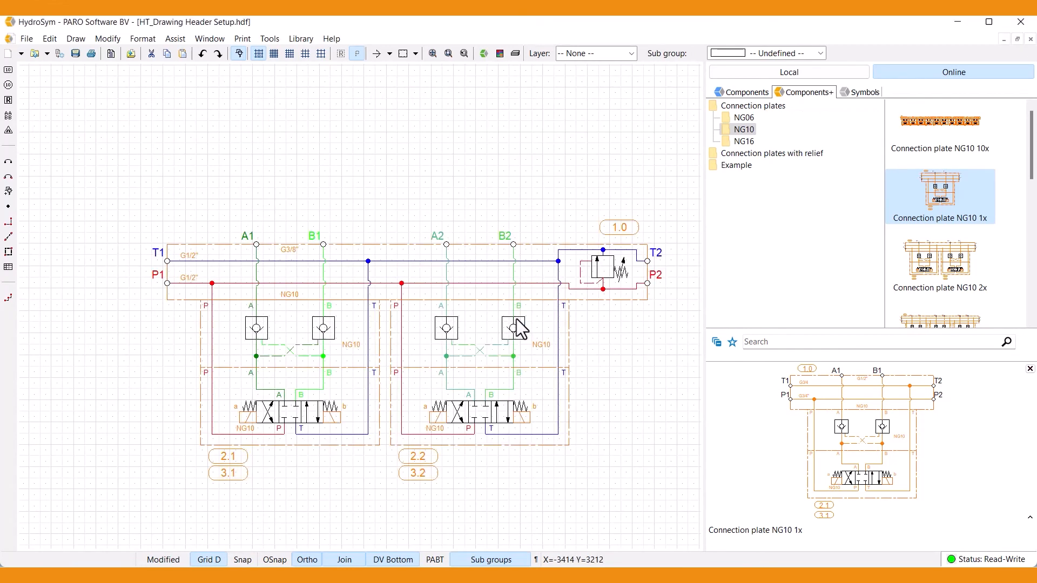
# - Preview the bill of materials to check its header title
pyautogui.click(243, 39)
pyautogui.click(259, 52)
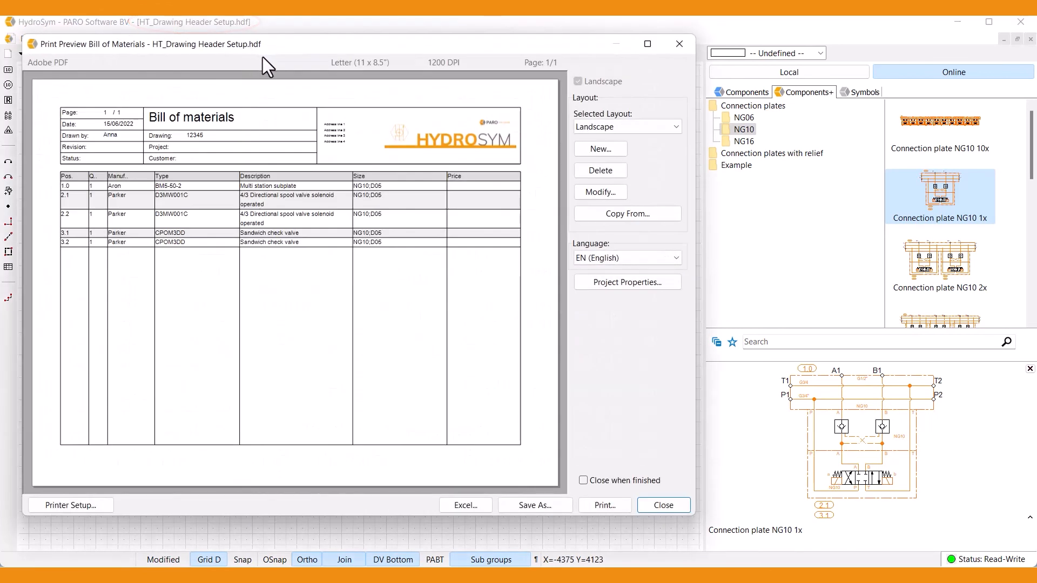